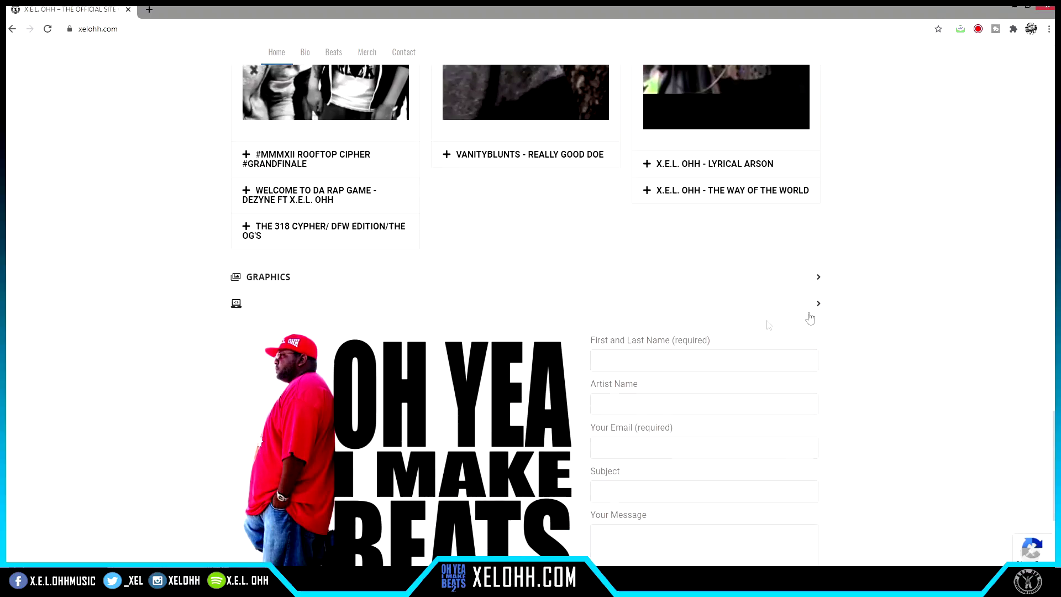
# On xelohh.com, expand GRAPHICS, open MIXING & MASTERING and scroll to the contact form.
pyautogui.click(650, 283)
pyautogui.scroll(-10, 856, 329)
pyautogui.scroll(-10, 856, 326)
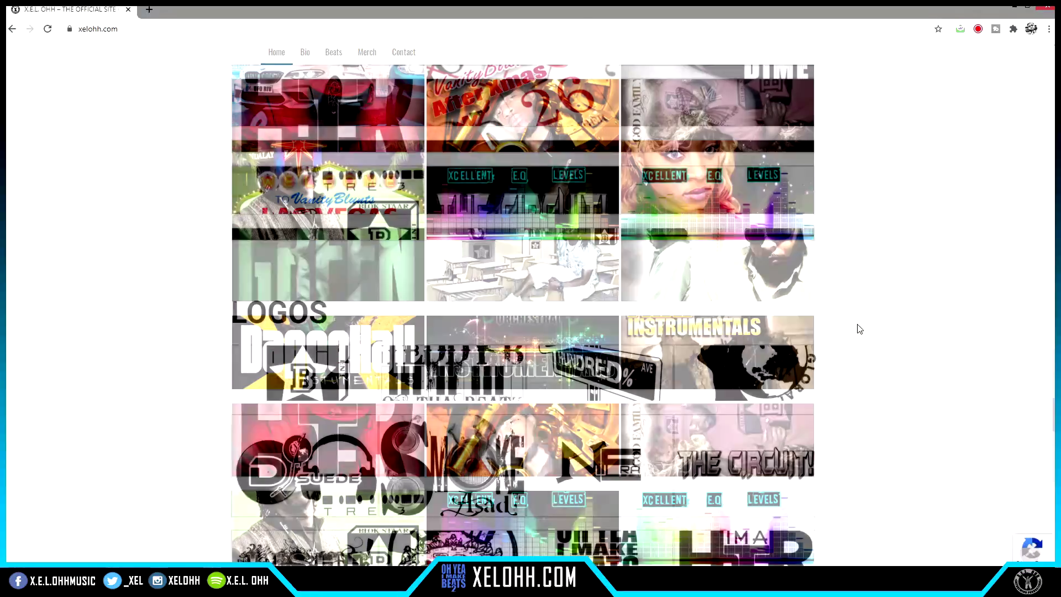
pyautogui.click(817, 234)
pyautogui.scroll(-4, 845, 316)
pyautogui.scroll(-15, 847, 317)
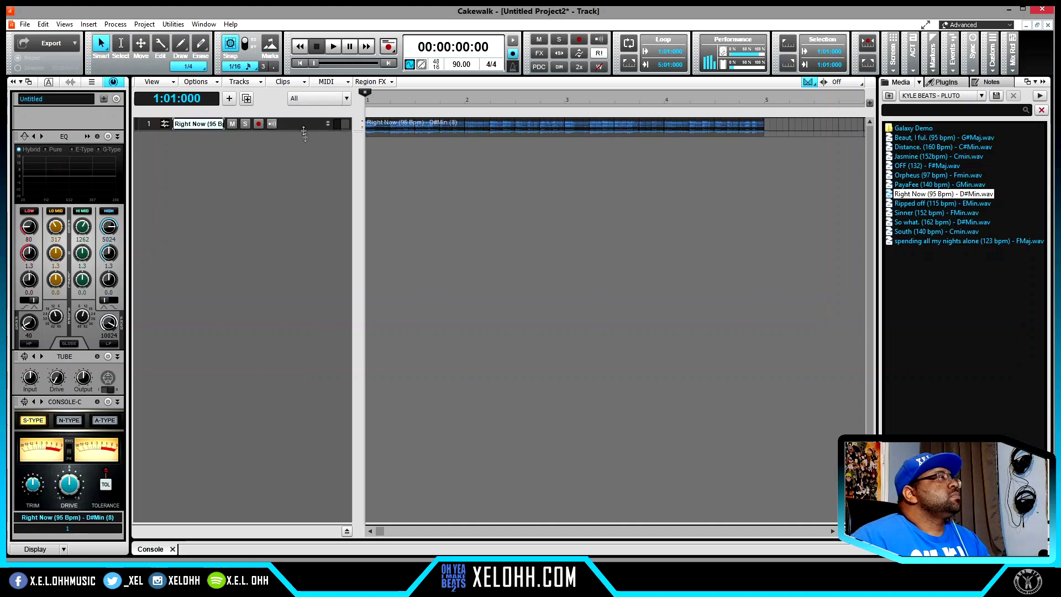
# Enlarge track 1 and play the Right Now beat once through.
pyautogui.moveTo(294, 206); pyautogui.dragTo(294, 208)
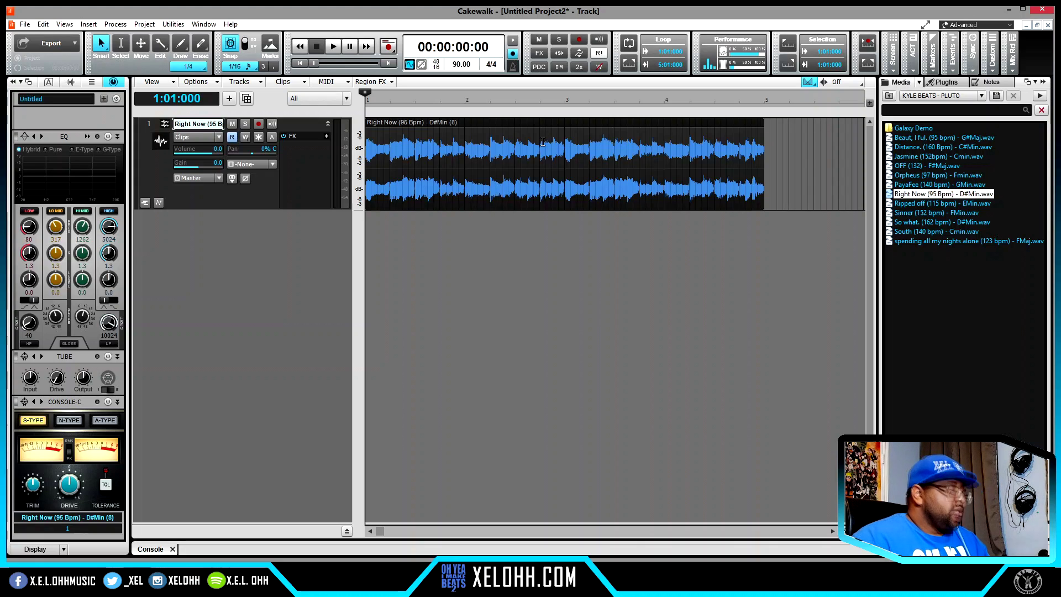
pyautogui.click(333, 46)
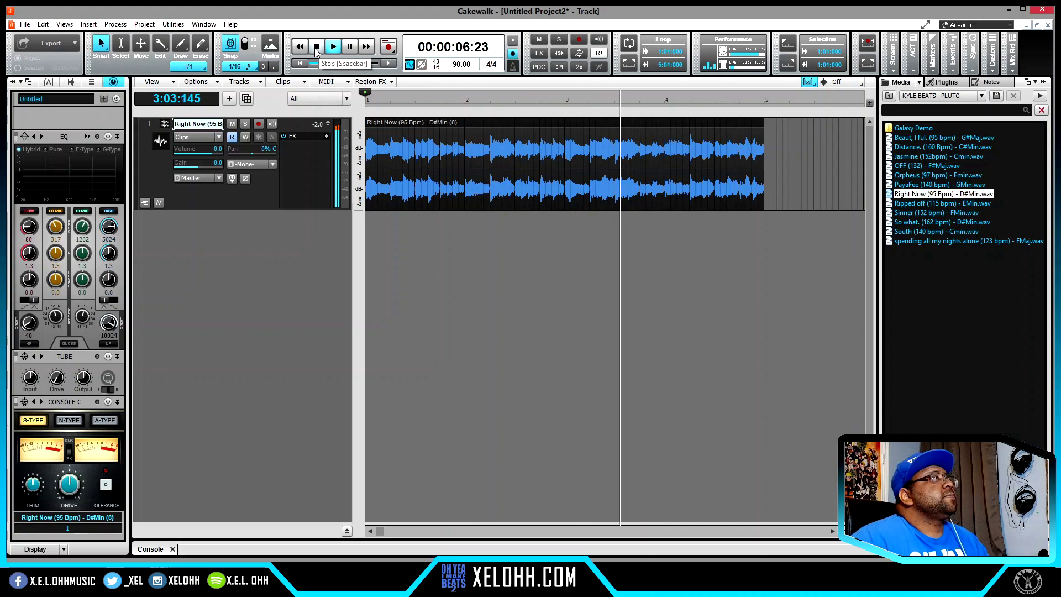
pyautogui.click(316, 48)
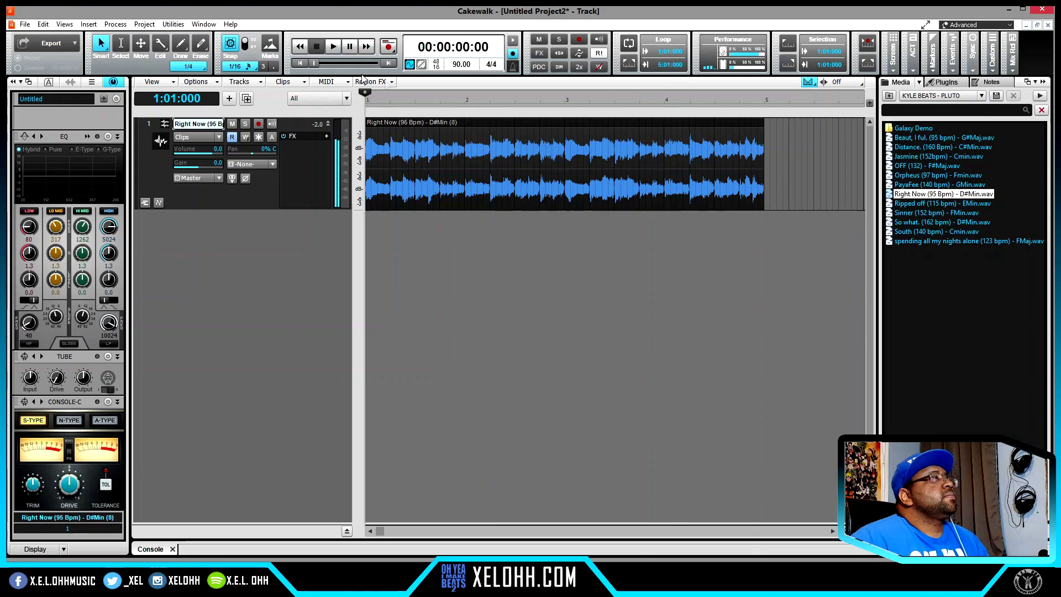
# Loop playback over the Right Now clip and show the Audio FX plugin list.
pyautogui.click(504, 123)
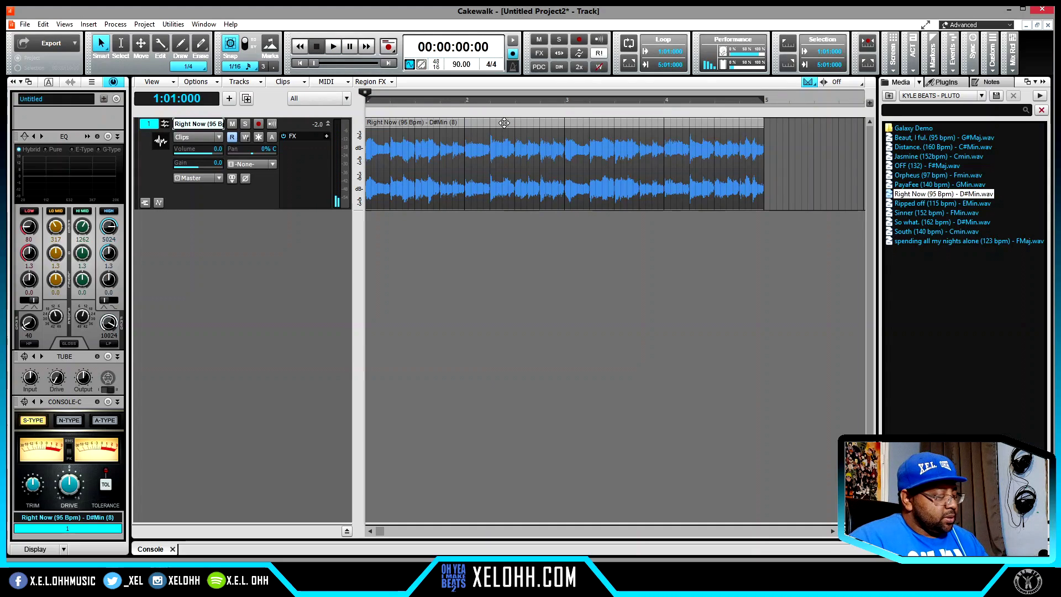
pyautogui.press('l')
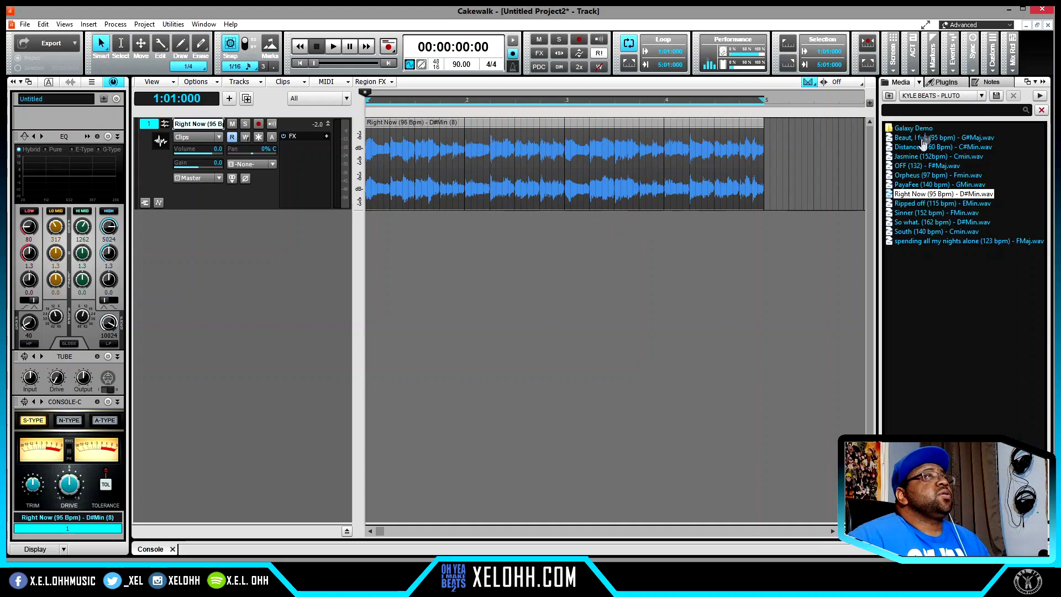
pyautogui.click(942, 81)
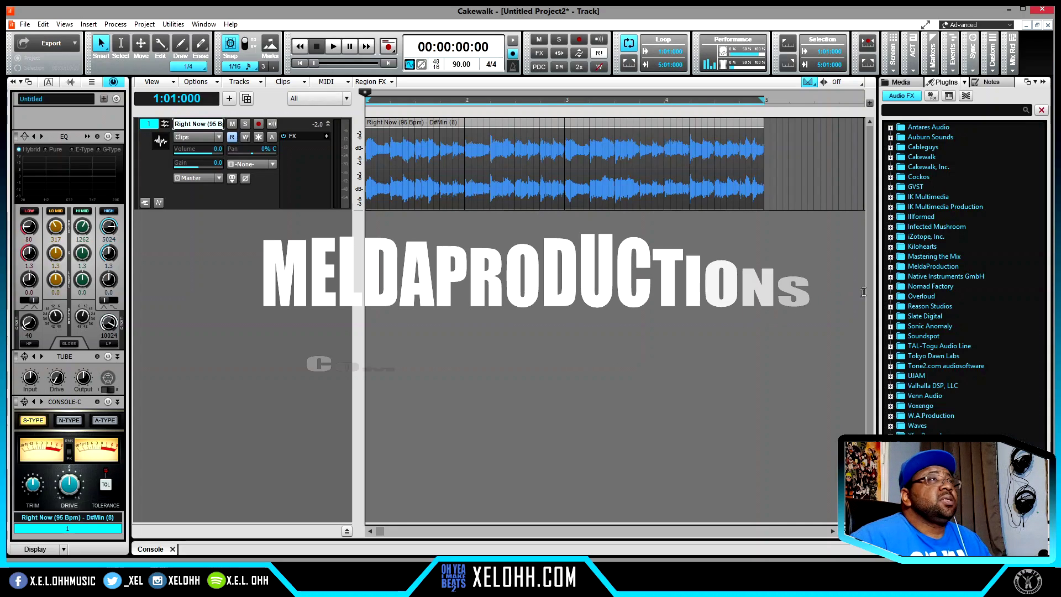
# Expand the MeldaProduction folder and select MAutoPitch.
pyautogui.click(890, 266)
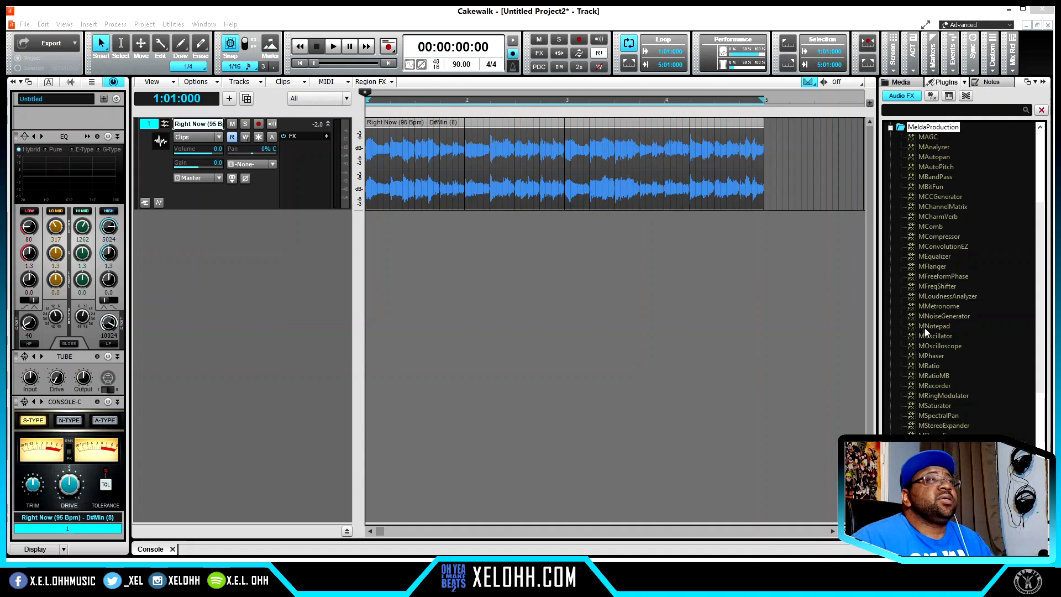
pyautogui.click(929, 169)
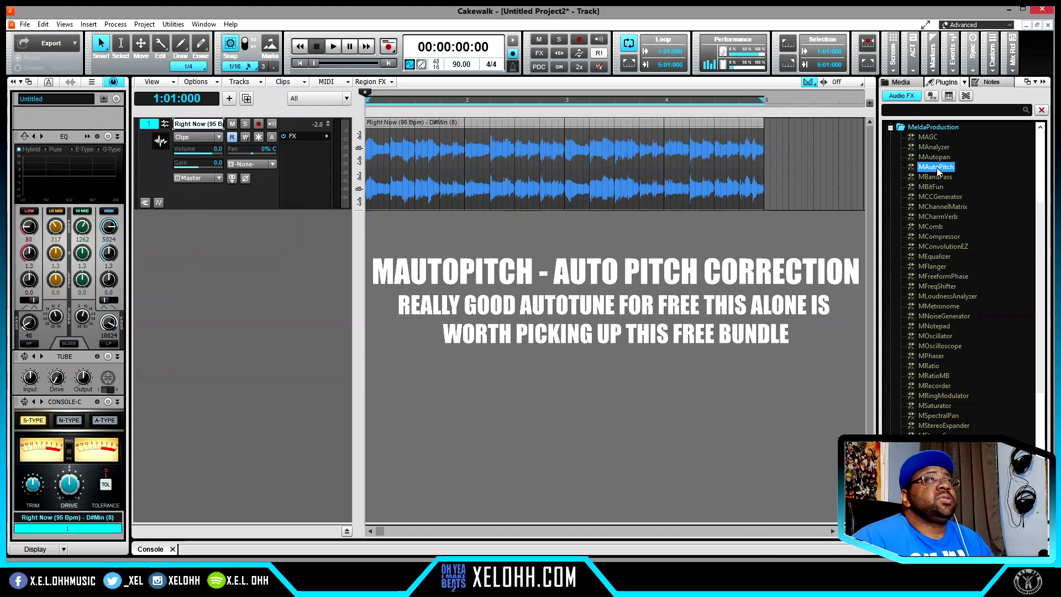
# Load MAutoPitch on the Right Now track with its scale set to D Major.
pyautogui.moveTo(938, 171); pyautogui.dragTo(328, 161)
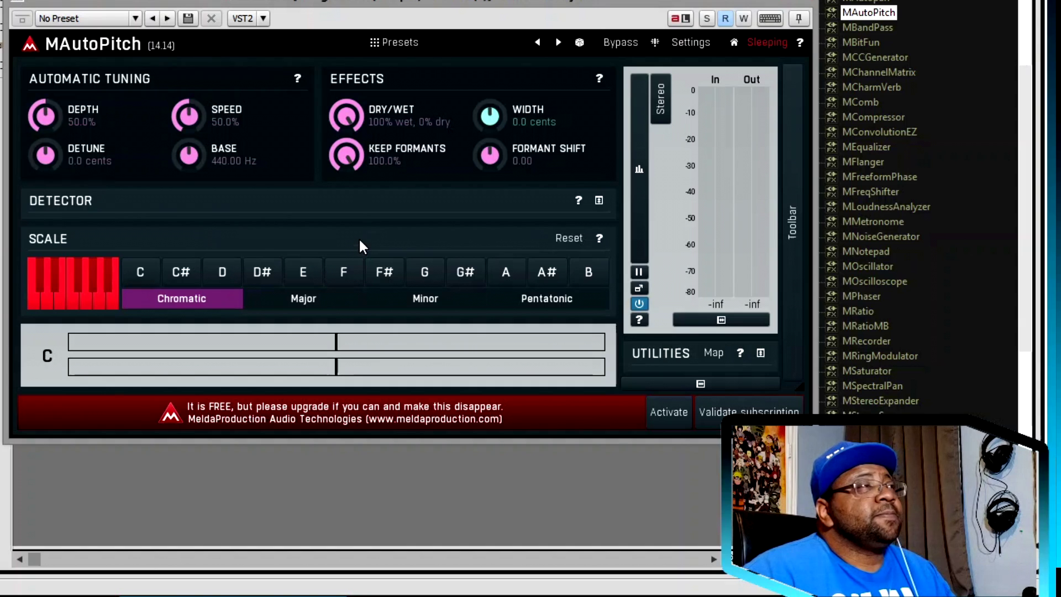
pyautogui.click(314, 303)
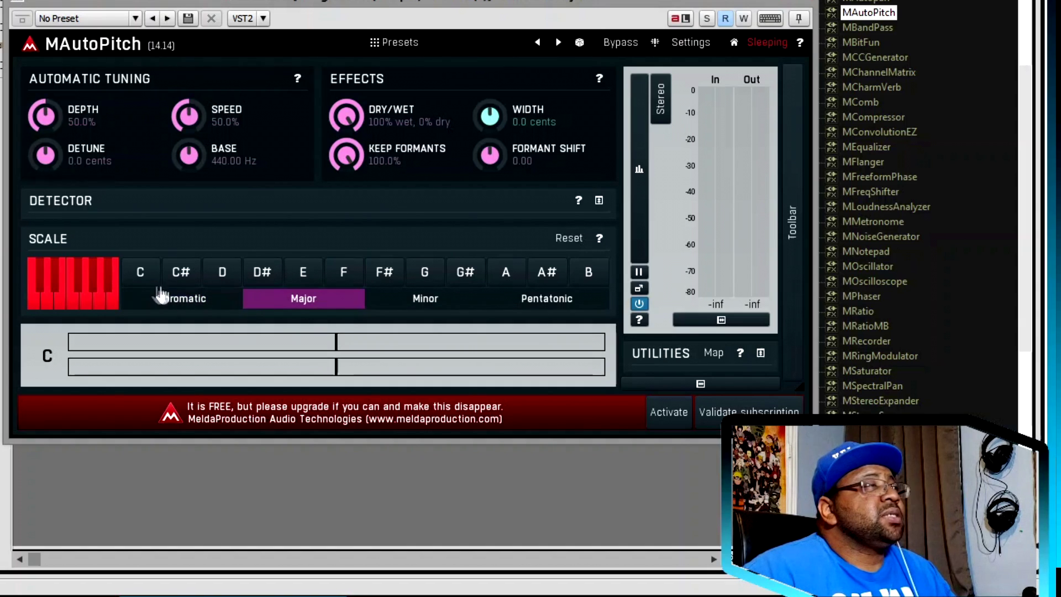
pyautogui.click(223, 277)
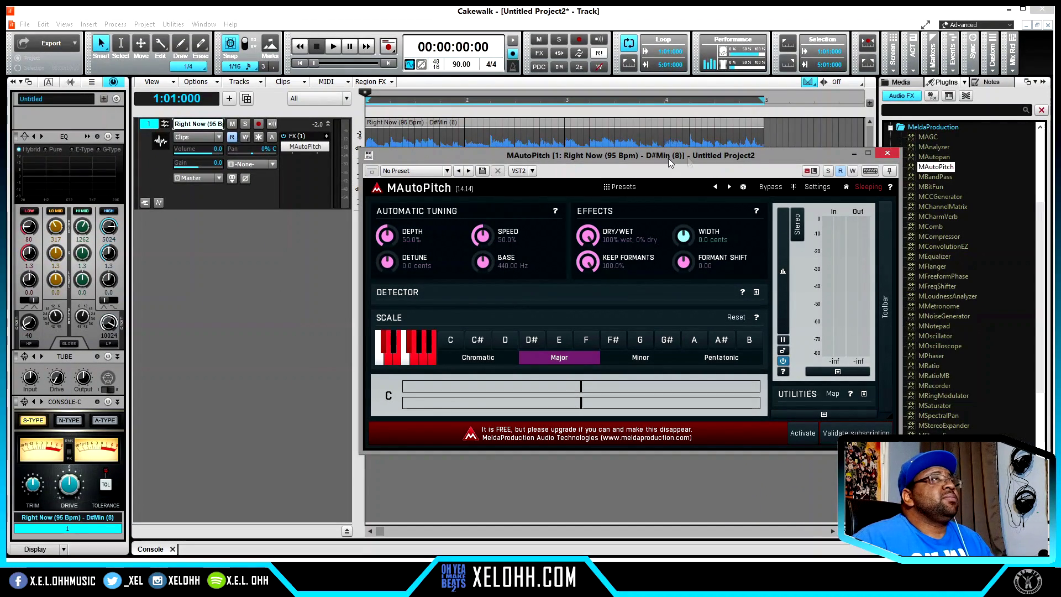
pyautogui.click(886, 155)
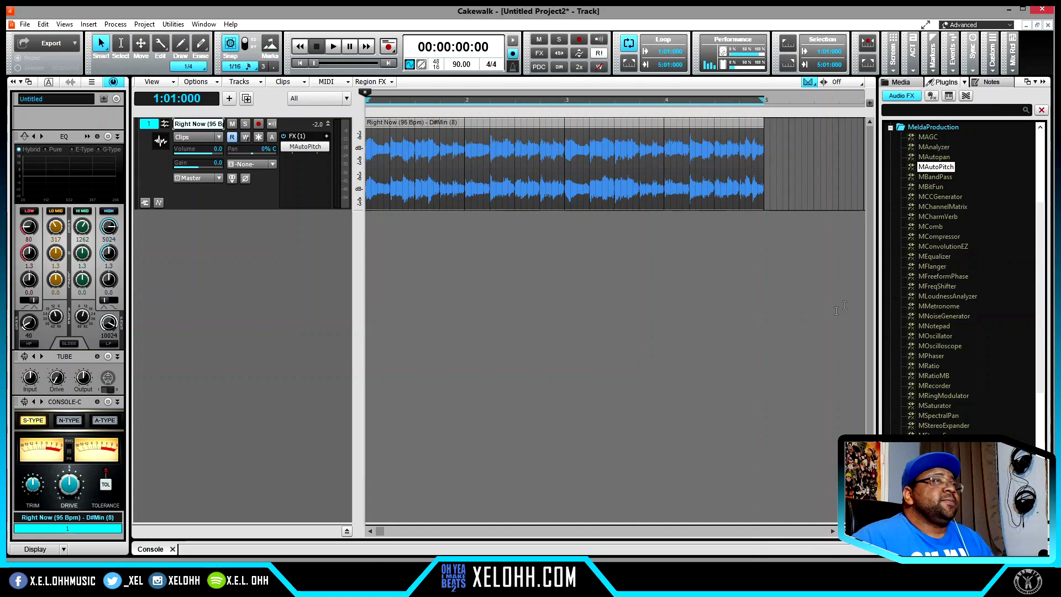
# Load MCompressor on the Right Now track with Side-chain Enable left off.
pyautogui.click(939, 236)
pyautogui.moveTo(938, 243); pyautogui.dragTo(308, 152)
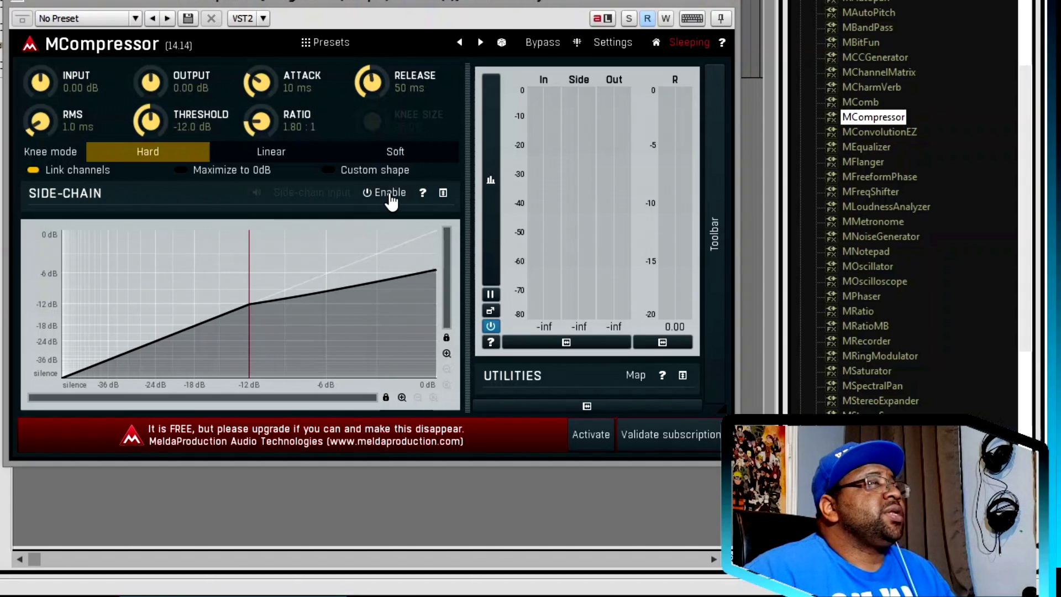
pyautogui.click(389, 199)
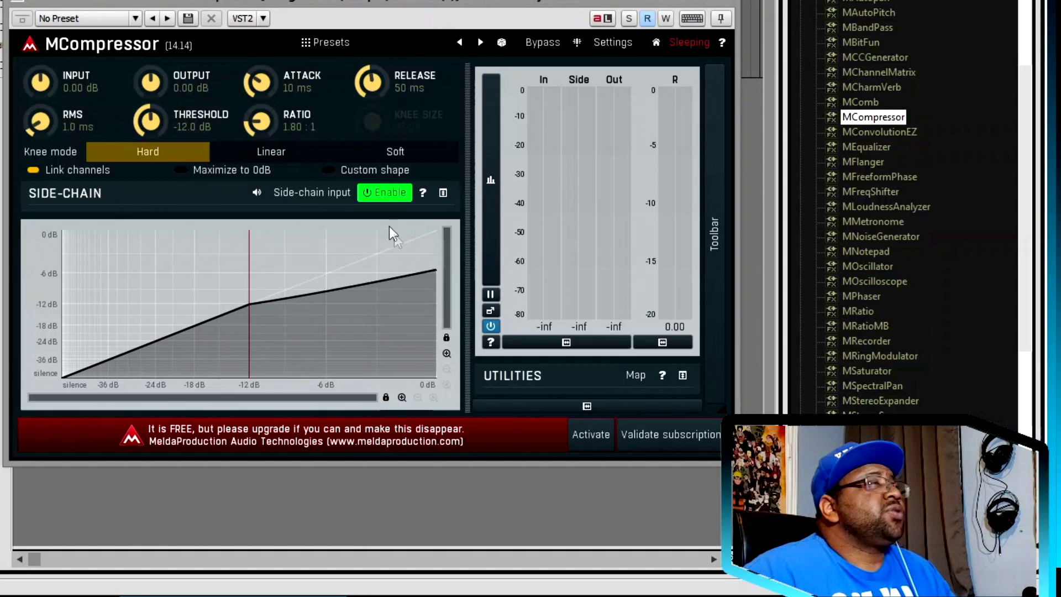
pyautogui.click(370, 194)
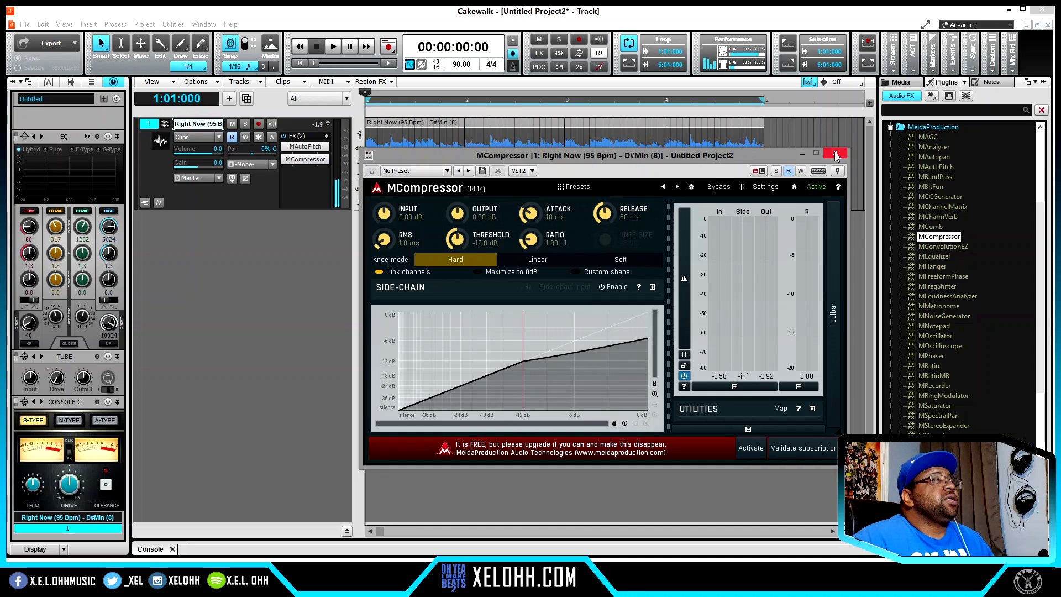
pyautogui.click(835, 154)
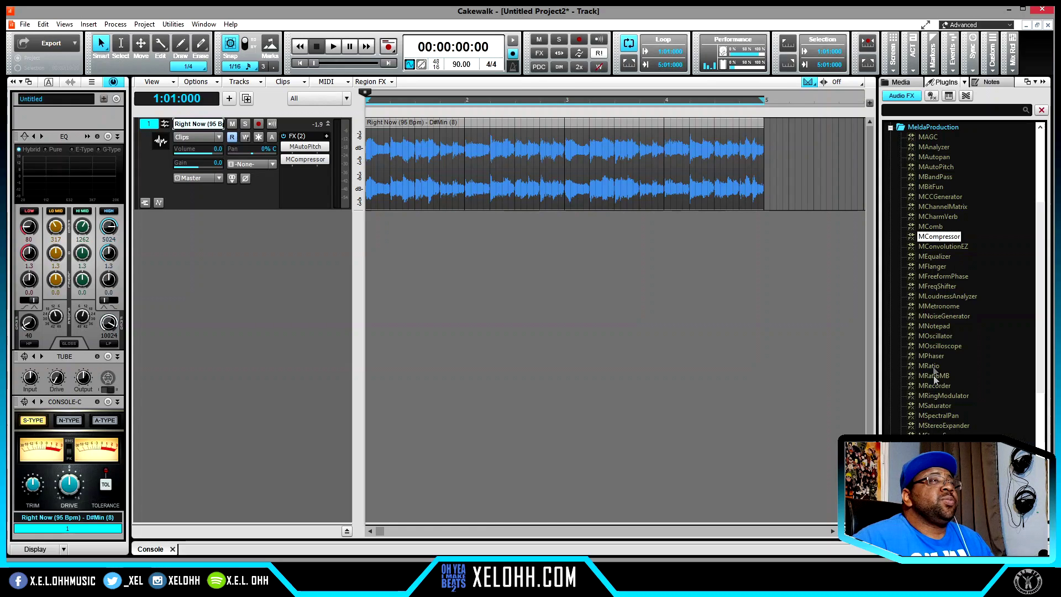
# Add Infected Mushroom's Wider plugin to the Right Now track's FX bin.
pyautogui.click(890, 128)
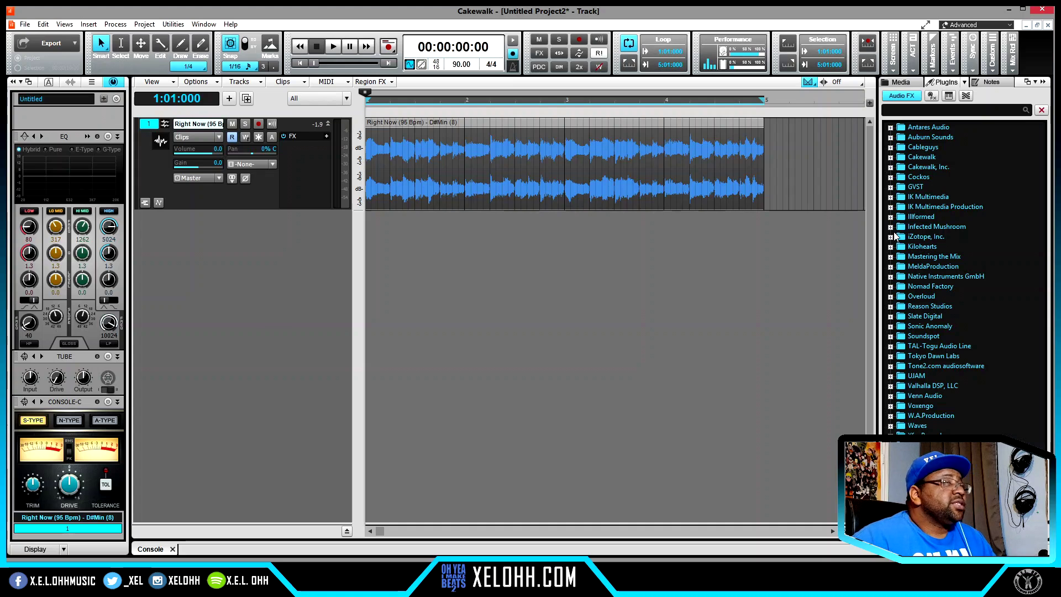
pyautogui.click(890, 227)
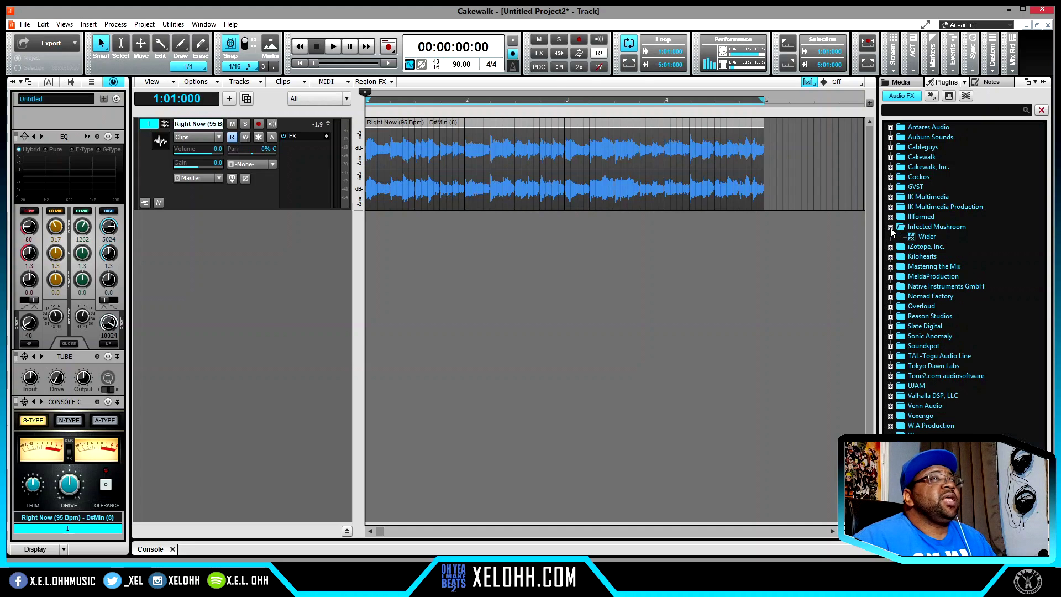
pyautogui.moveTo(926, 236); pyautogui.dragTo(304, 146)
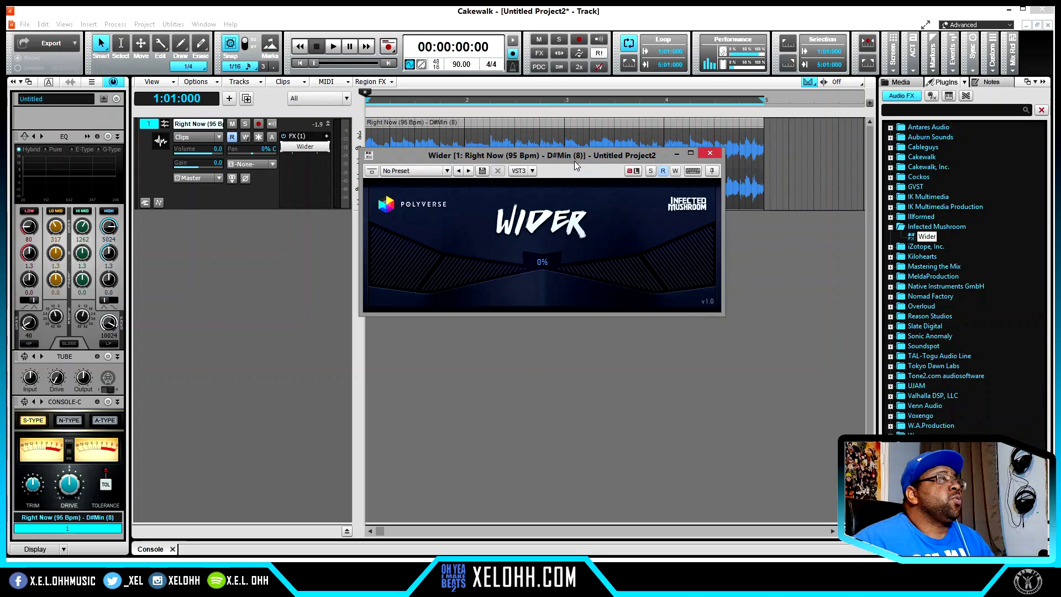
pyautogui.moveTo(574, 161); pyautogui.dragTo(580, 240)
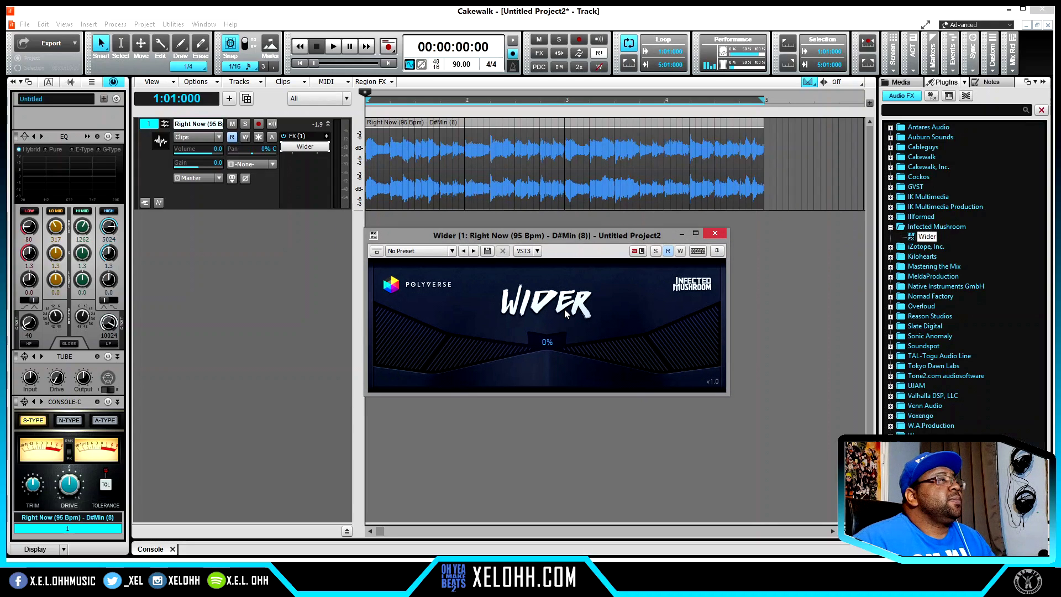
# Audition the loop while setting Wider's stereo width to 142%.
pyautogui.press('space')
pyautogui.moveTo(551, 339); pyautogui.dragTo(565, 184)
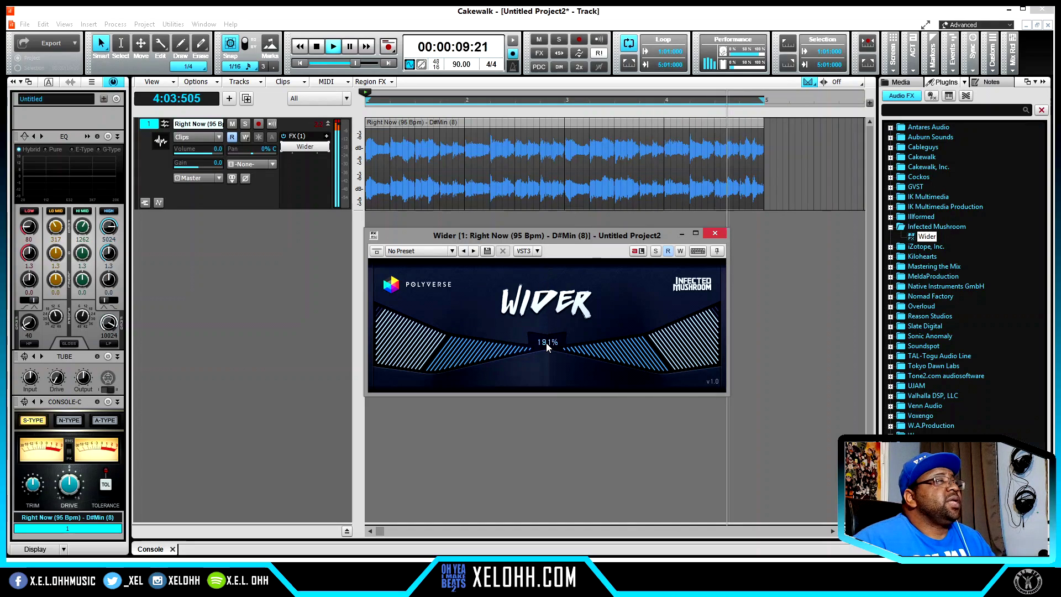
pyautogui.moveTo(547, 346); pyautogui.dragTo(554, 306)
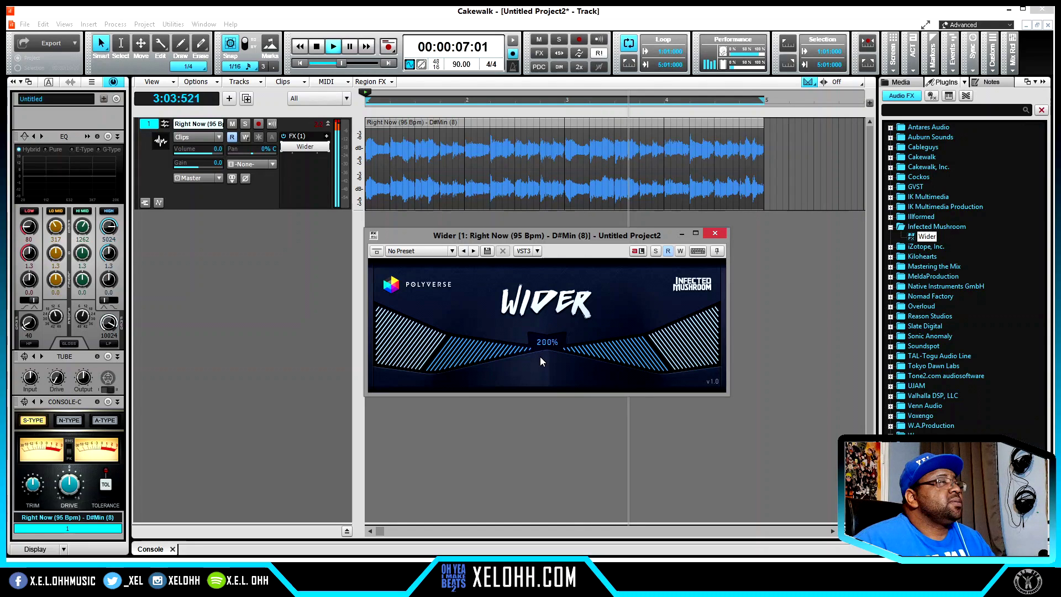
pyautogui.moveTo(544, 346); pyautogui.dragTo(548, 396)
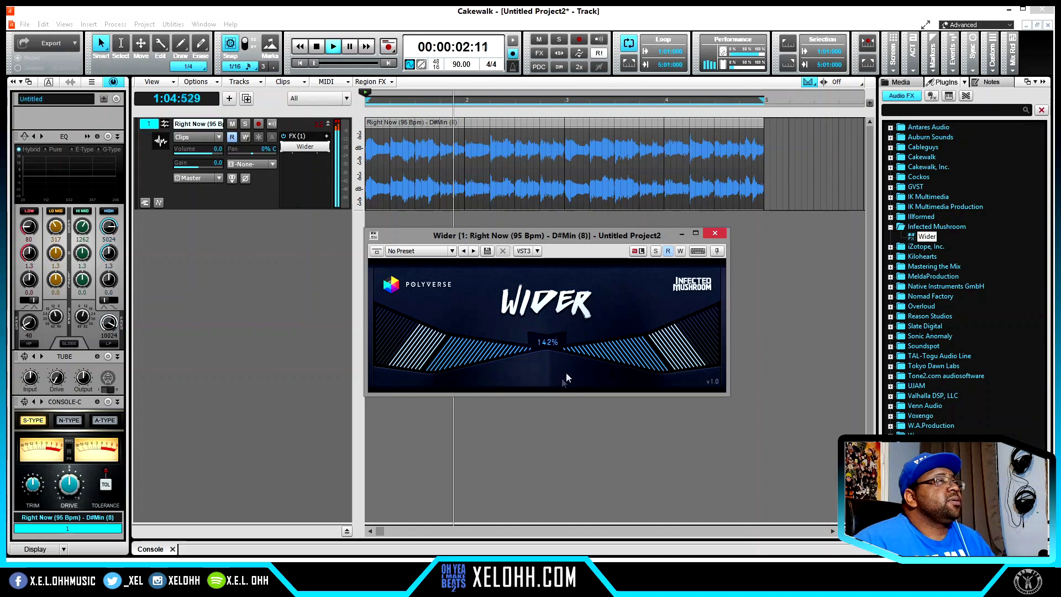
pyautogui.press('space')
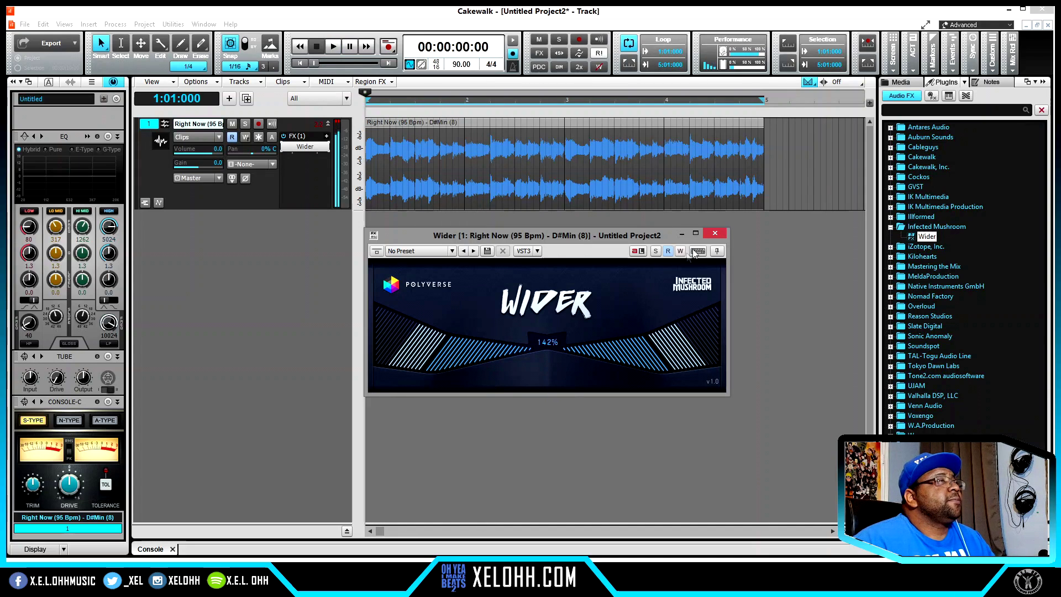
pyautogui.click(715, 234)
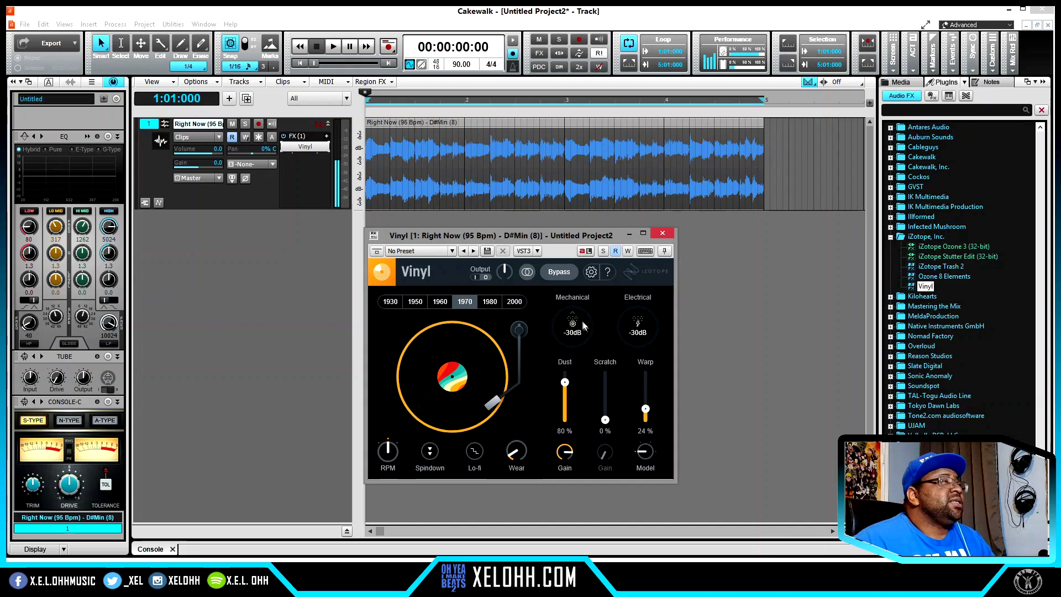
# Zero Vinyl's Dust and Warp, audition eras 1930 through 1980, and settle on 2000.
pyautogui.moveTo(565, 381); pyautogui.dragTo(565, 420)
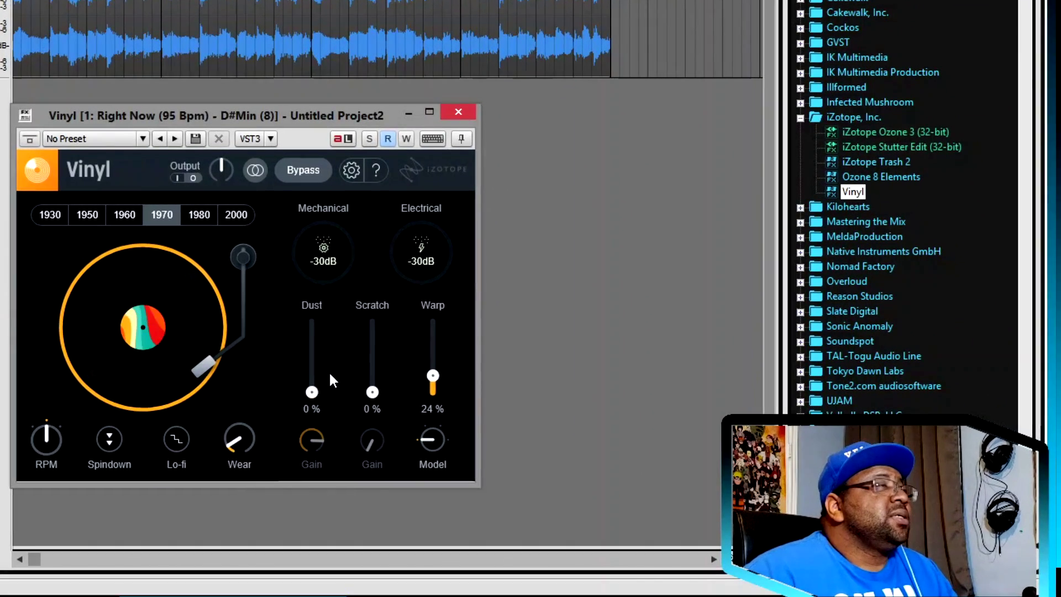
pyautogui.moveTo(432, 377); pyautogui.dragTo(432, 434)
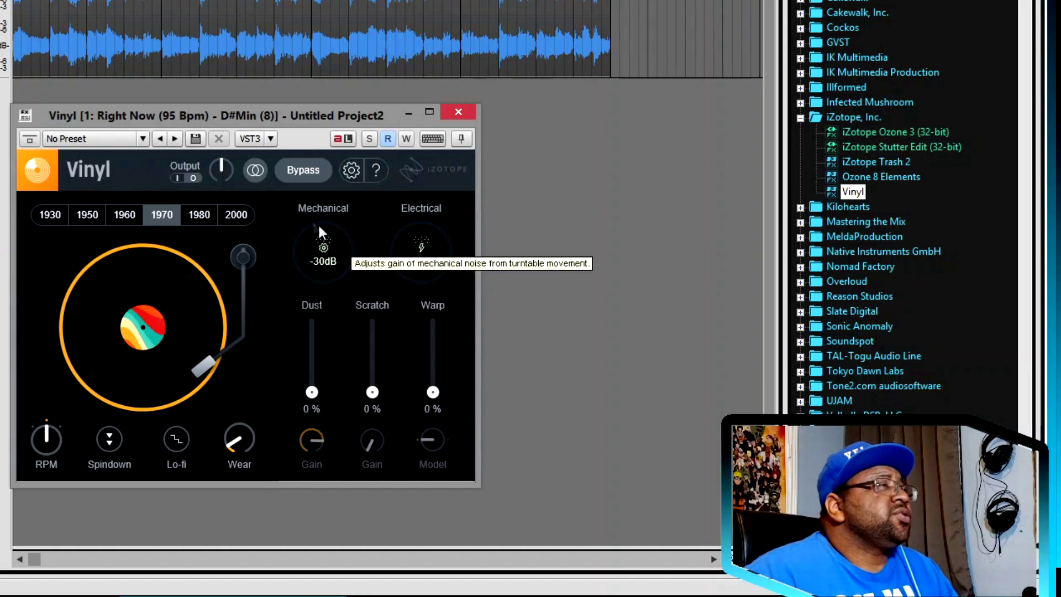
pyautogui.click(58, 215)
pyautogui.click(89, 216)
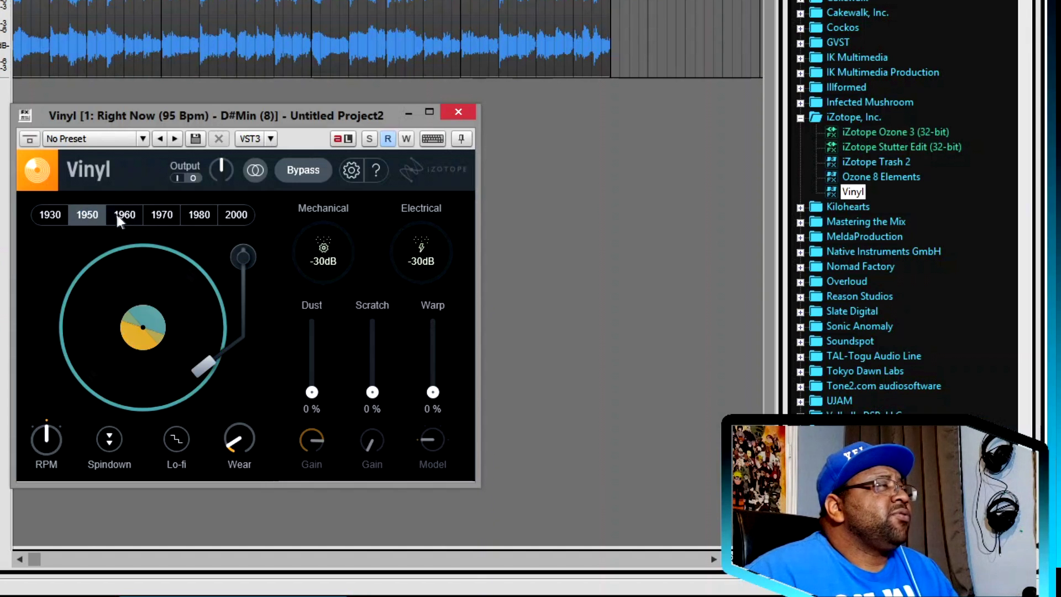
pyautogui.click(123, 214)
pyautogui.click(158, 212)
pyautogui.click(202, 213)
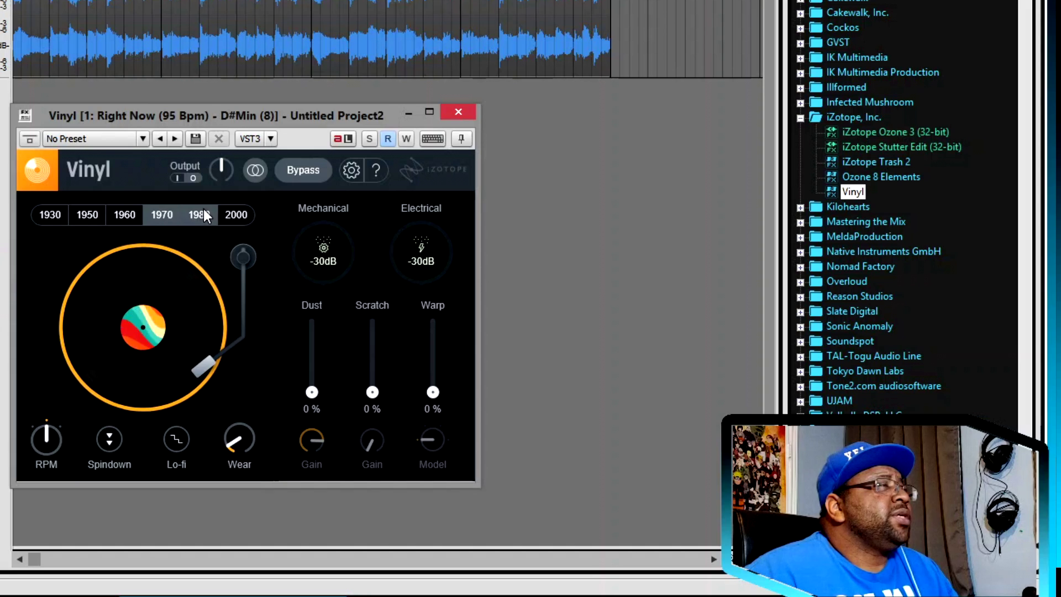
pyautogui.click(234, 214)
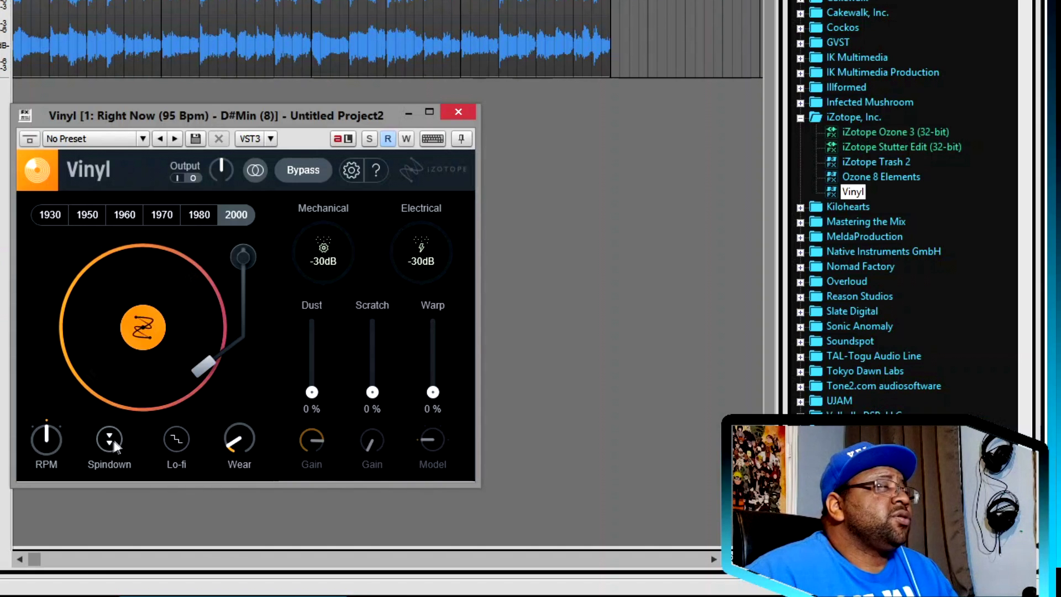
# Audition Vinyl record speeds of 33, 78 and 45 RPM, ending at 45.
pyautogui.moveTo(45, 439)
pyautogui.moveTo(46, 439); pyautogui.dragTo(35, 260)
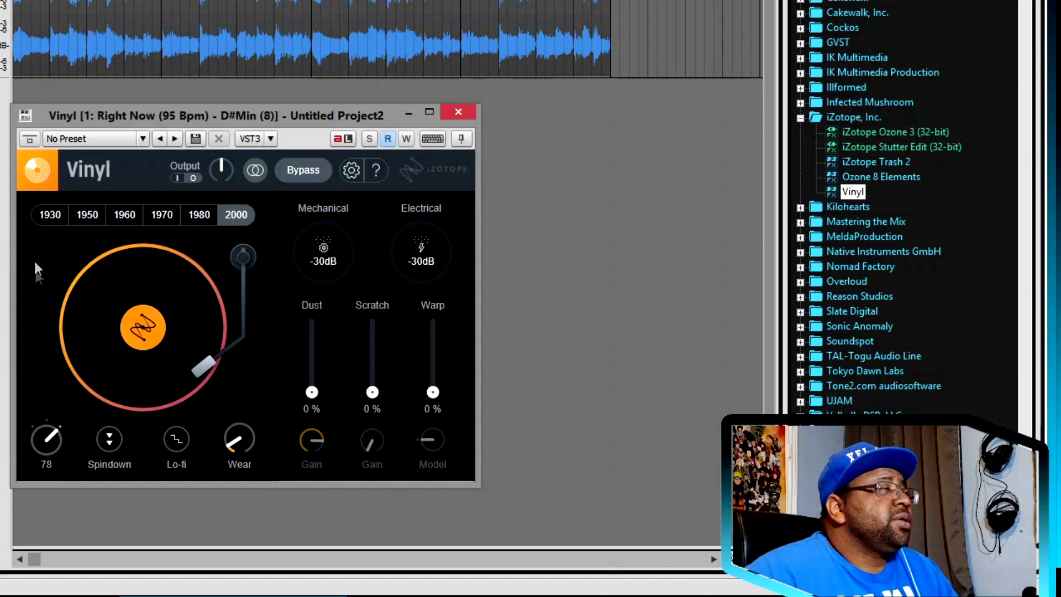
pyautogui.moveTo(49, 440)
pyautogui.mouseDown()
pyautogui.moveTo(42, 525)
pyautogui.moveTo(41, 455)
pyautogui.mouseUp()
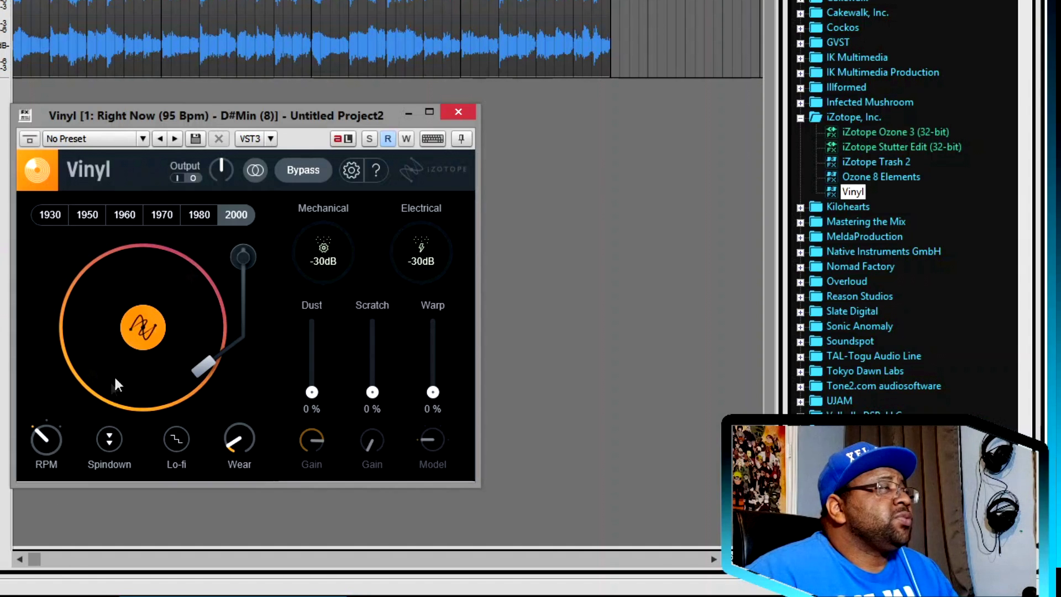
pyautogui.moveTo(41, 438); pyautogui.dragTo(52, 361)
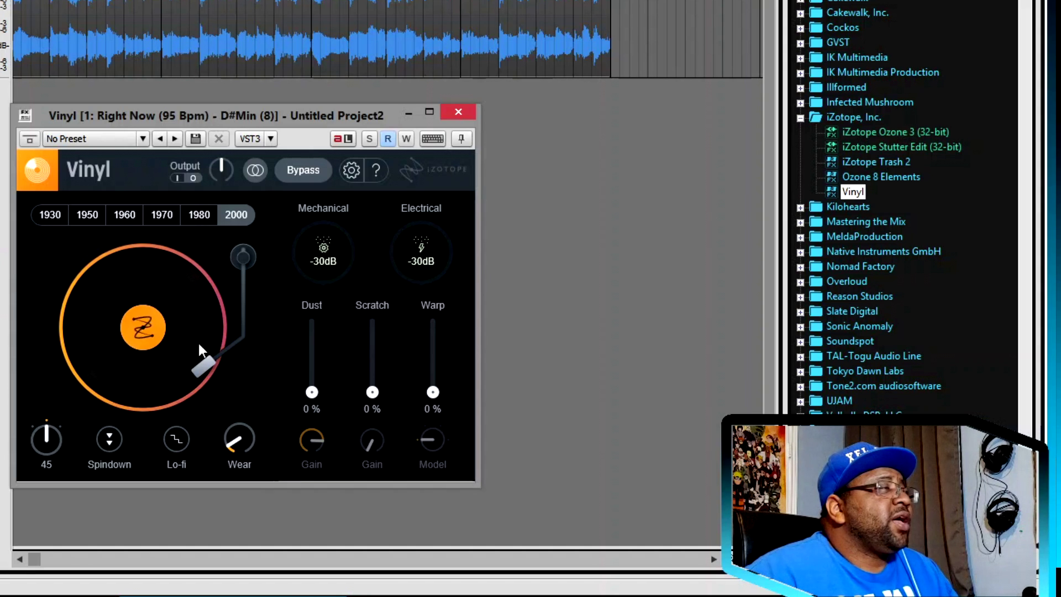
pyautogui.click(47, 452)
pyautogui.moveTo(46, 449); pyautogui.dragTo(18, 372)
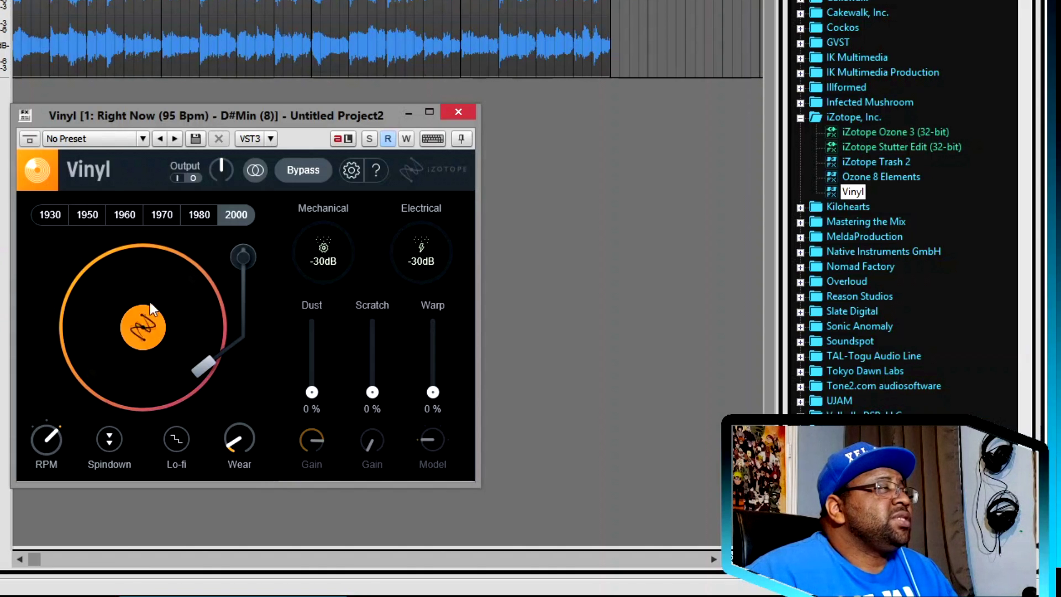
pyautogui.moveTo(54, 454); pyautogui.dragTo(58, 494)
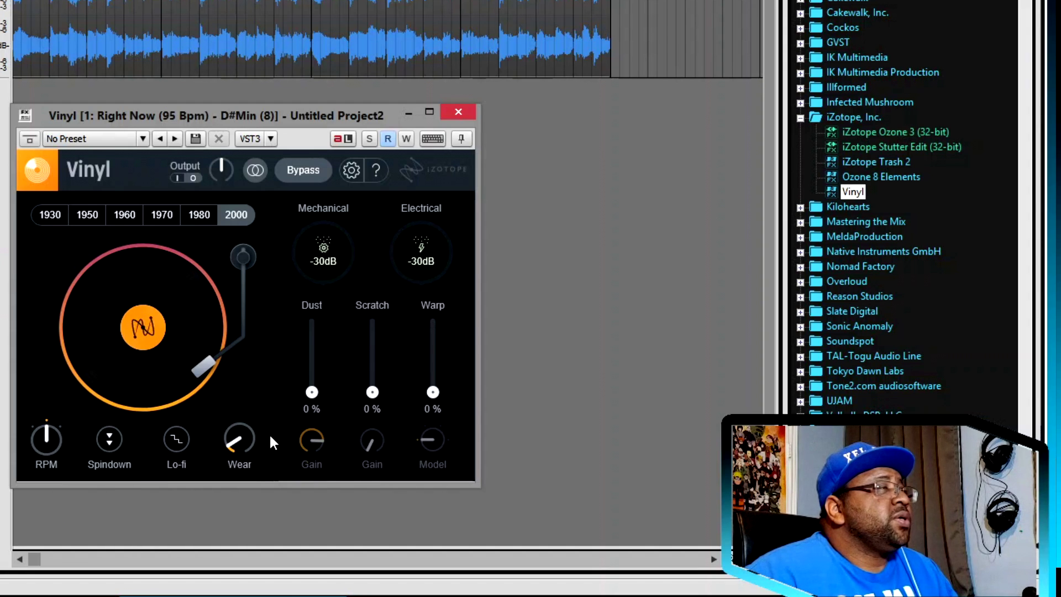
# Toggle Lo-fi on and off, then step the era through 1980 and 1970 to 1960.
pyautogui.moveTo(243, 428)
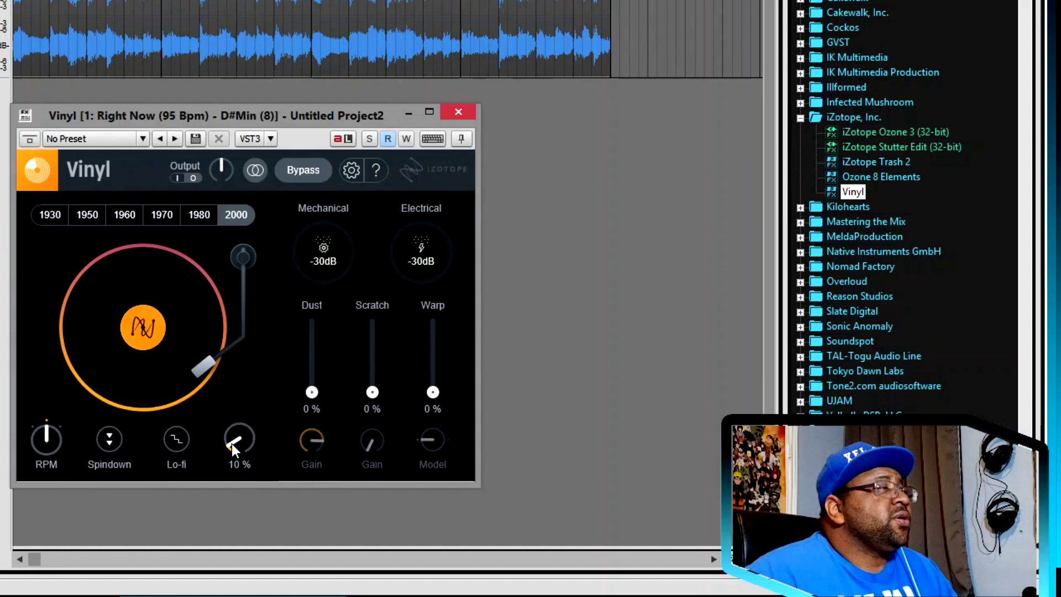
pyautogui.click(174, 437)
pyautogui.click(174, 438)
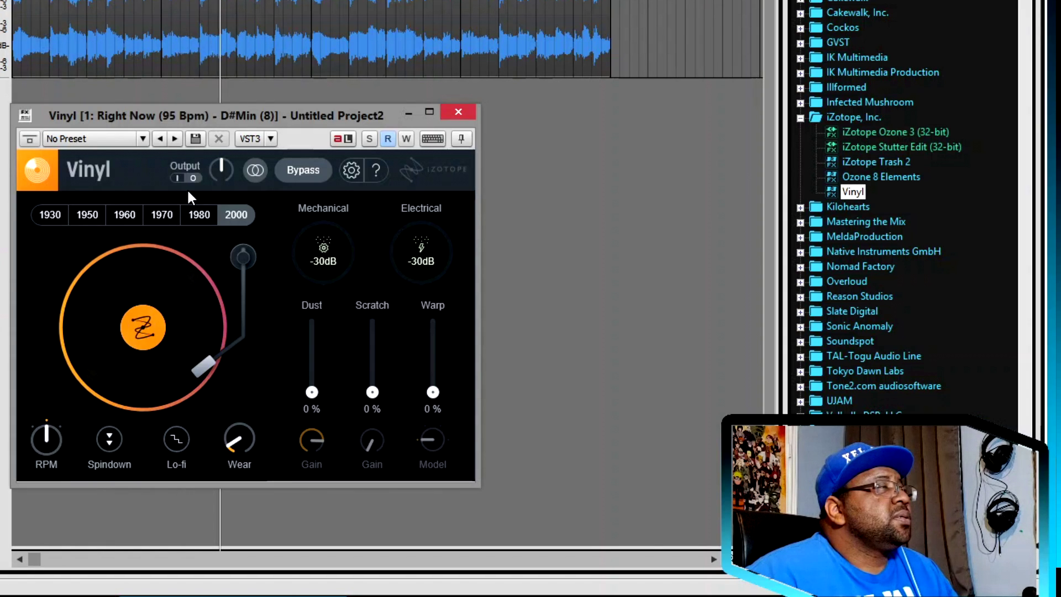
pyautogui.click(200, 216)
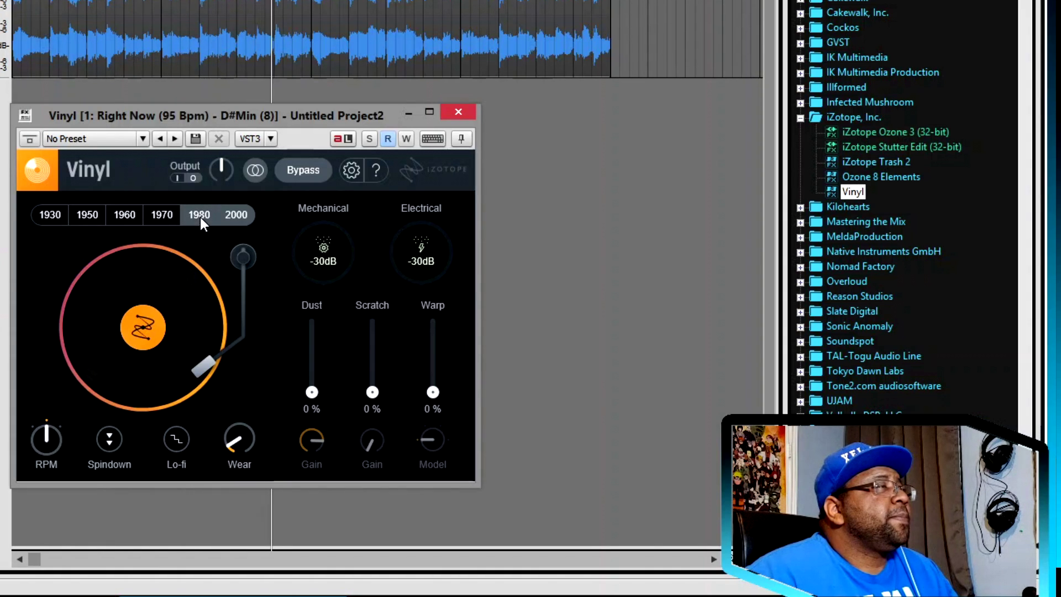
pyautogui.click(156, 219)
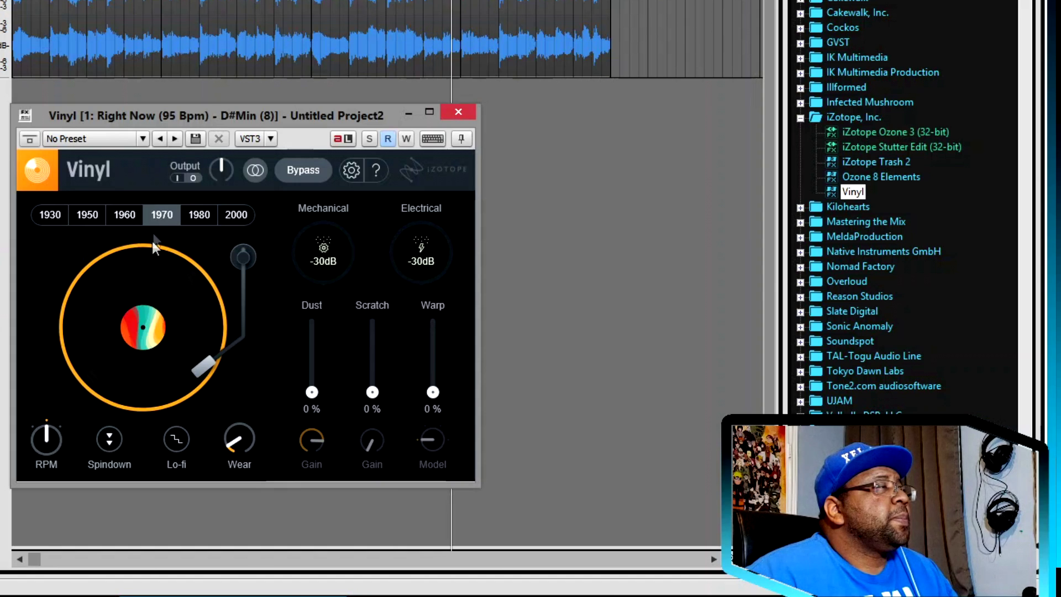
pyautogui.click(127, 215)
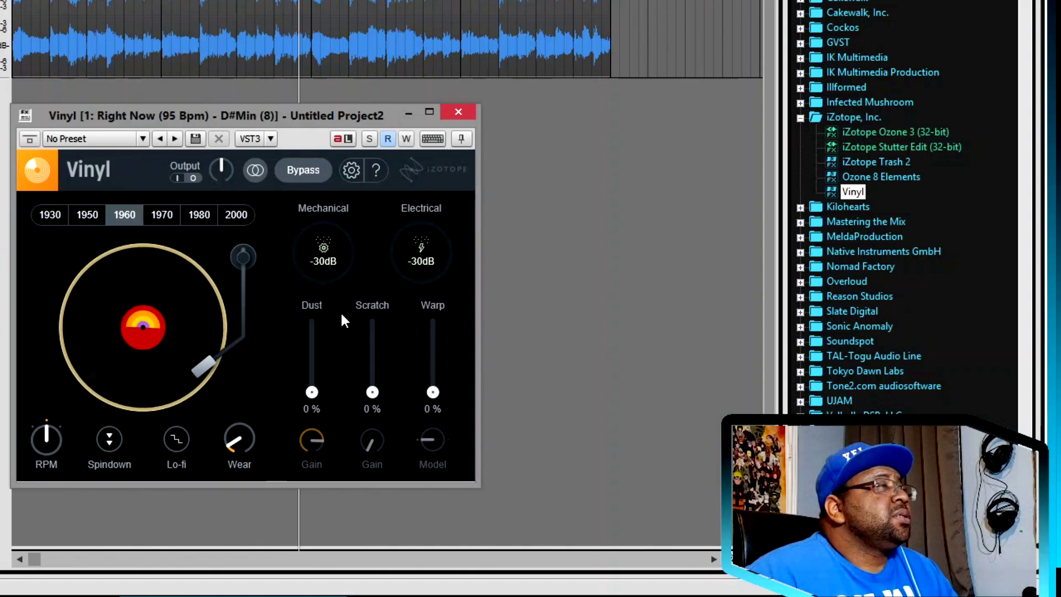
# Set Vinyl noise: Mechanical -3dB, Electrical 2dB, Dust 66%, Scratch 8%, Warp 40%, Inv. Sin model.
pyautogui.moveTo(327, 268); pyautogui.dragTo(320, 177)
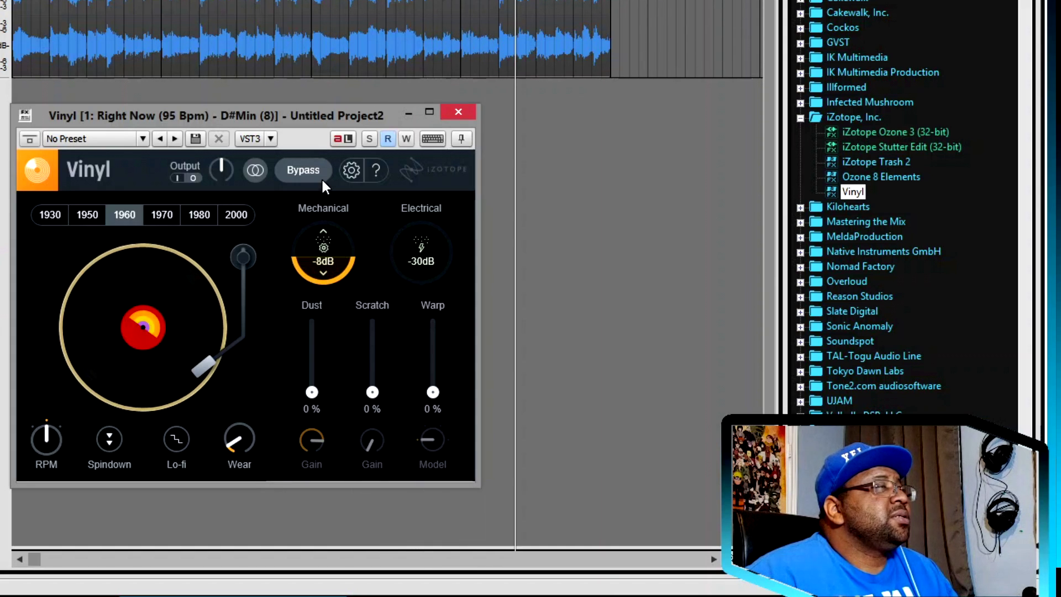
pyautogui.moveTo(422, 273); pyautogui.dragTo(418, 142)
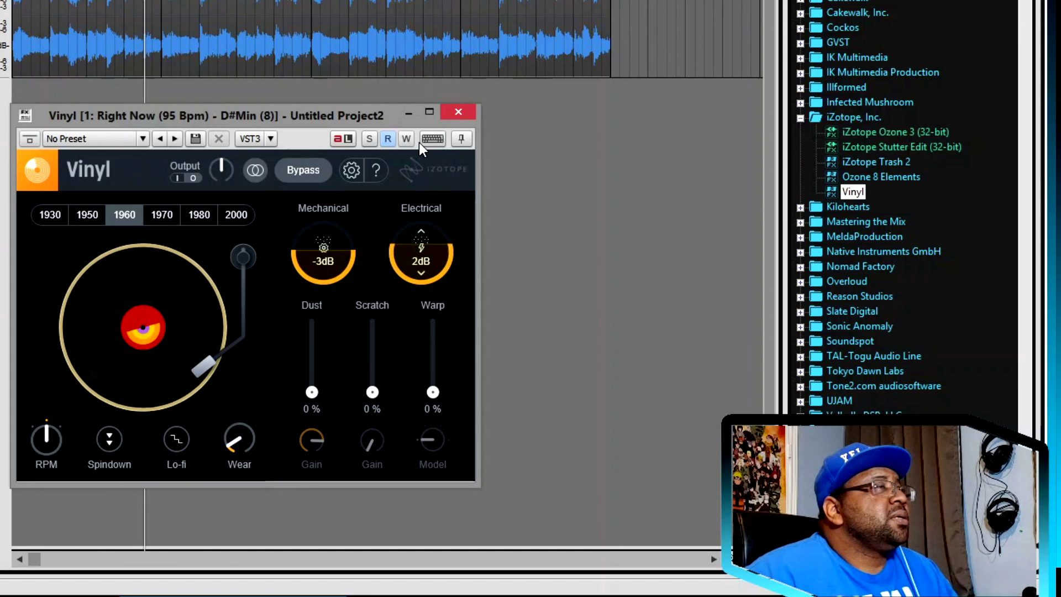
pyautogui.moveTo(312, 392); pyautogui.dragTo(318, 361)
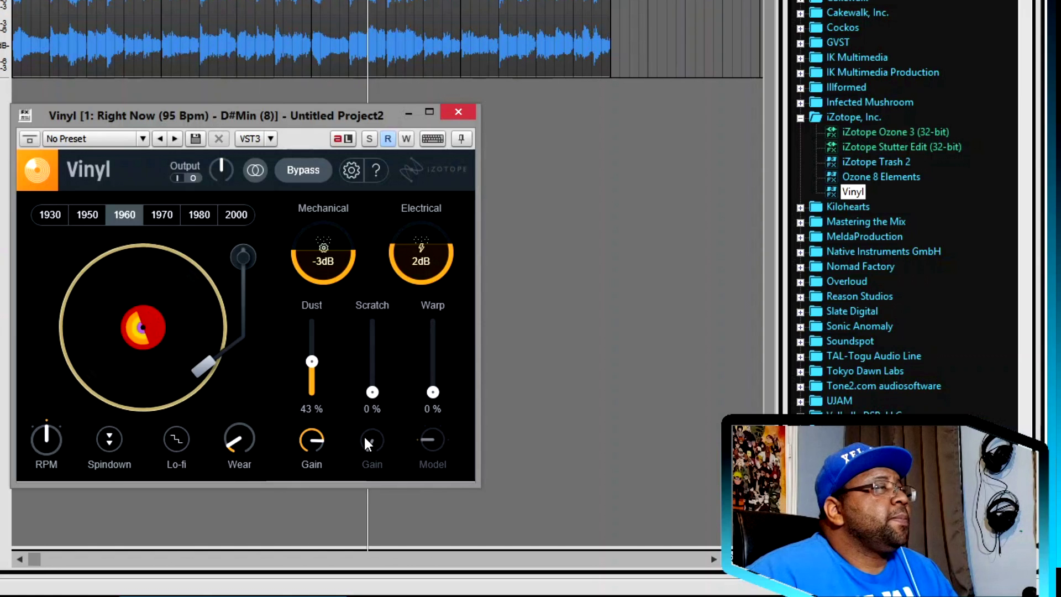
pyautogui.moveTo(434, 392); pyautogui.dragTo(429, 365)
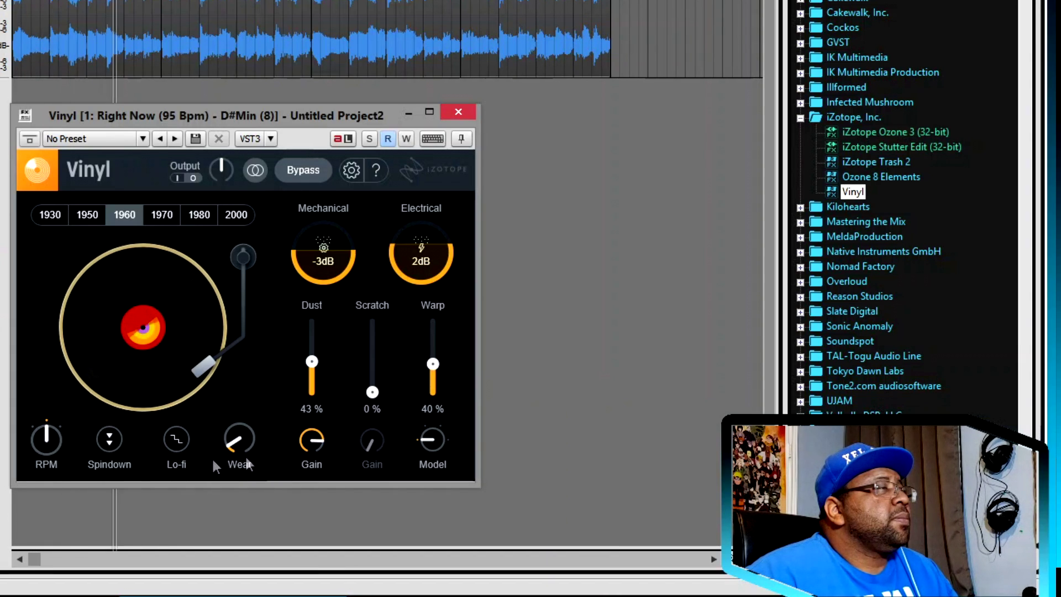
pyautogui.moveTo(374, 393); pyautogui.dragTo(370, 387)
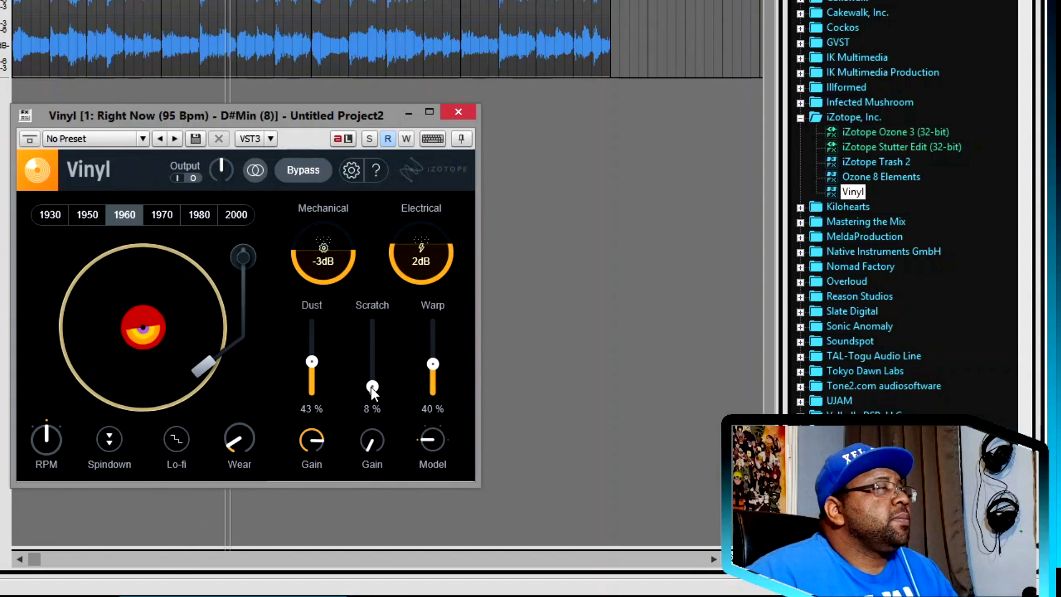
pyautogui.moveTo(312, 361); pyautogui.dragTo(310, 346)
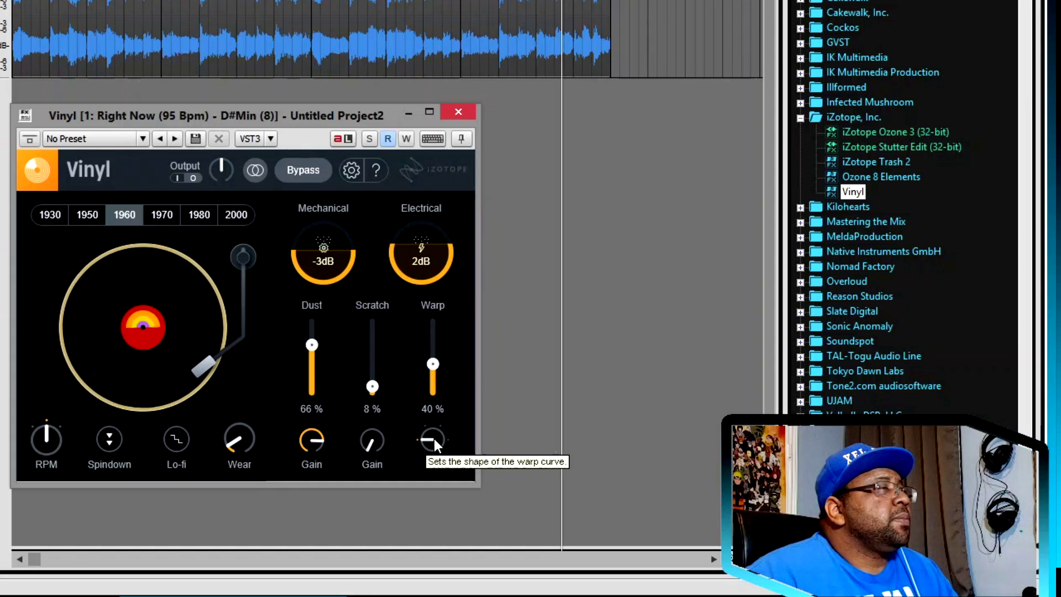
pyautogui.moveTo(432, 440); pyautogui.dragTo(412, 387)
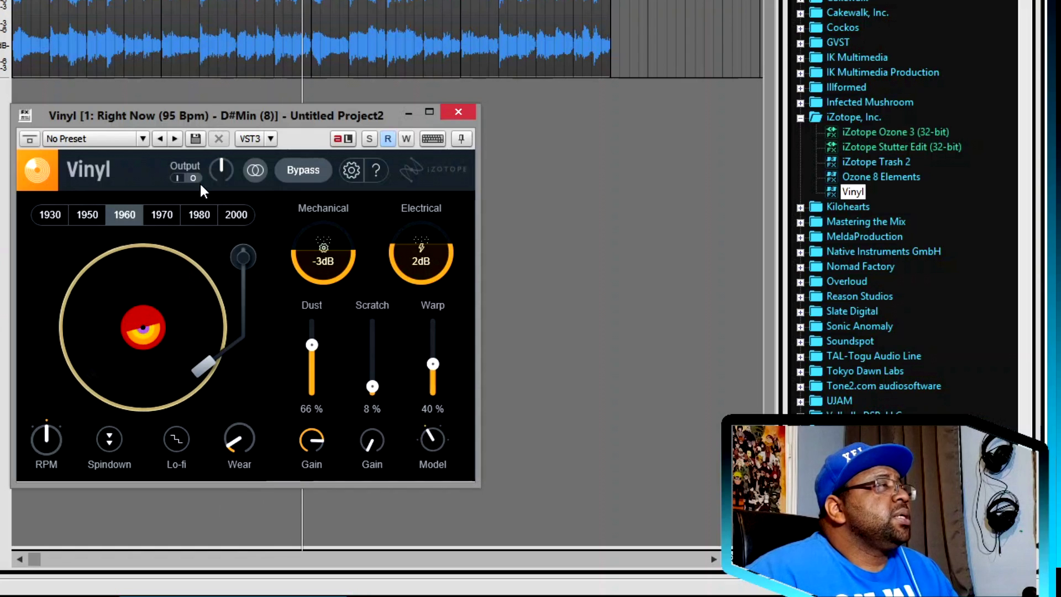
# Compare Vinyl in mono versus stereo and against the dry loop, leaving it bypassed.
pyautogui.moveTo(223, 172)
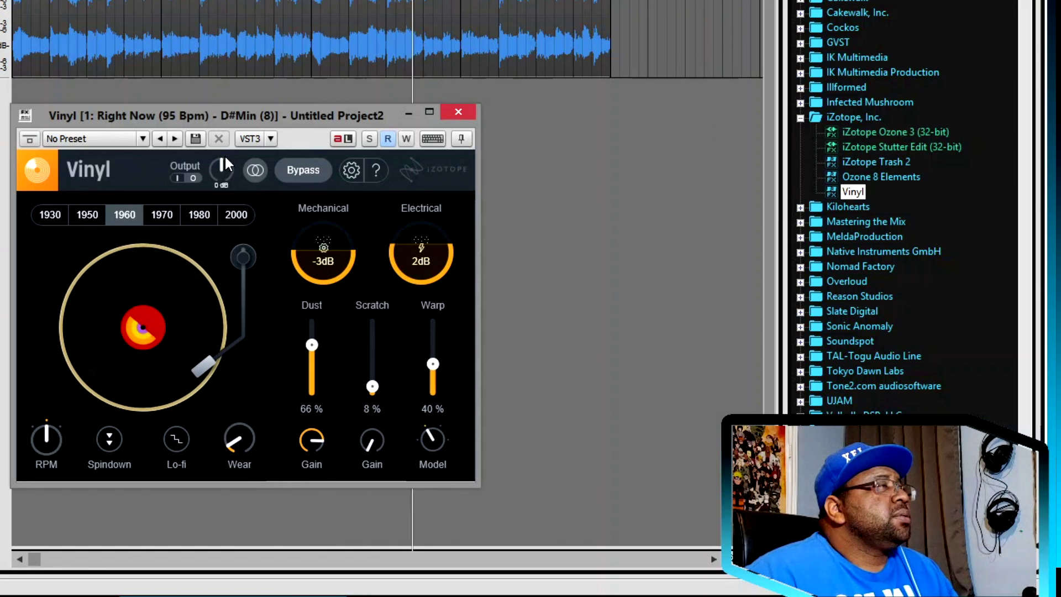
pyautogui.click(255, 170)
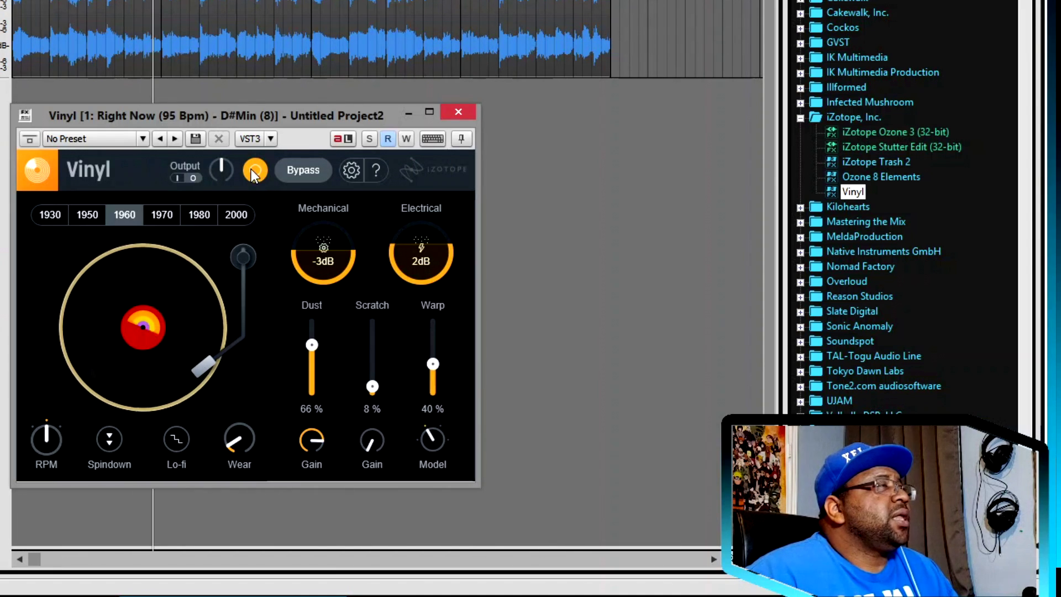
pyautogui.click(257, 173)
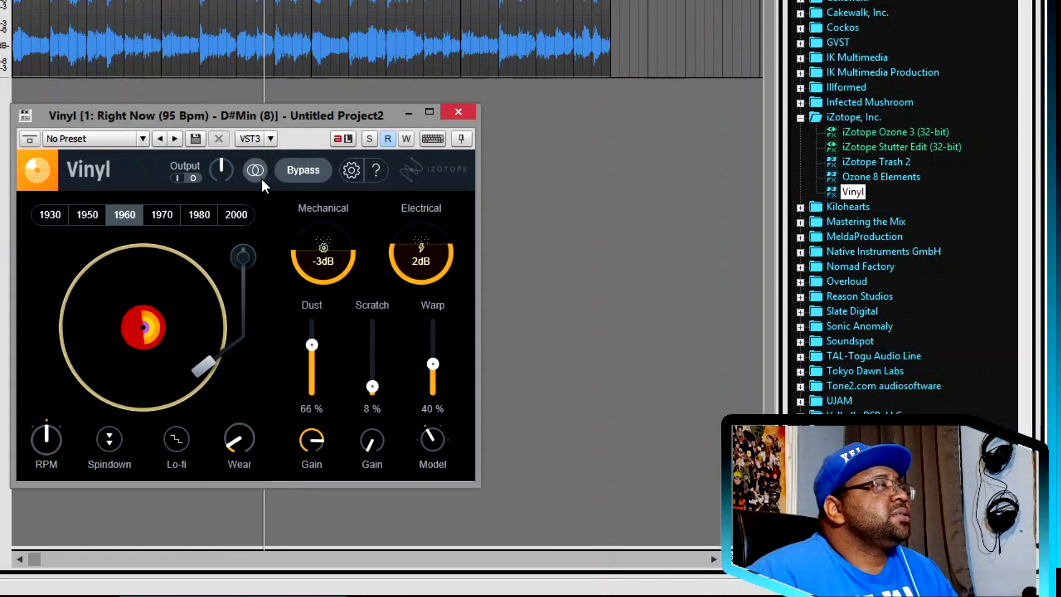
pyautogui.click(314, 173)
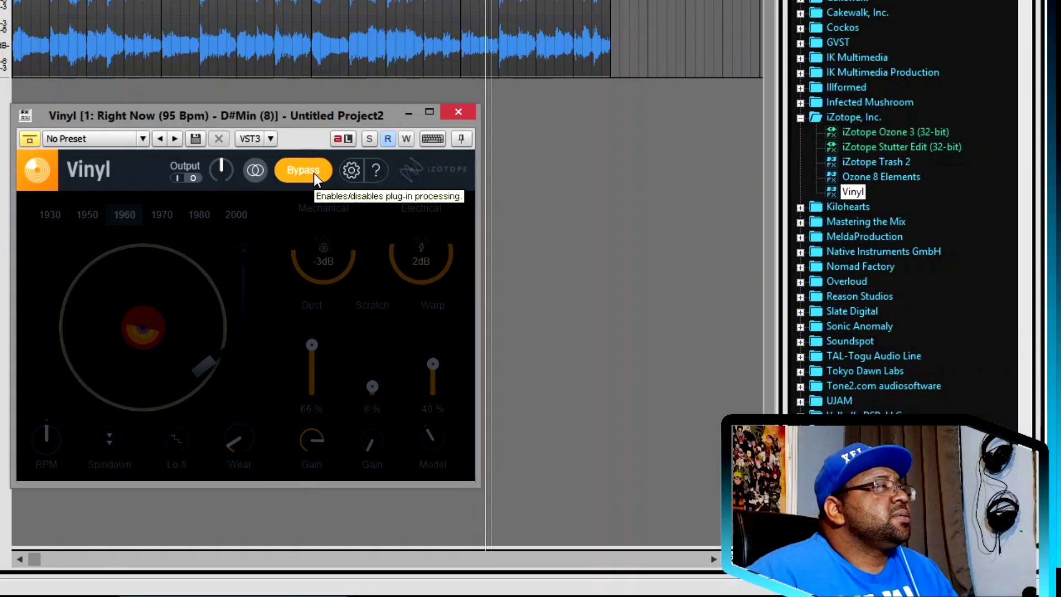
pyautogui.click(314, 173)
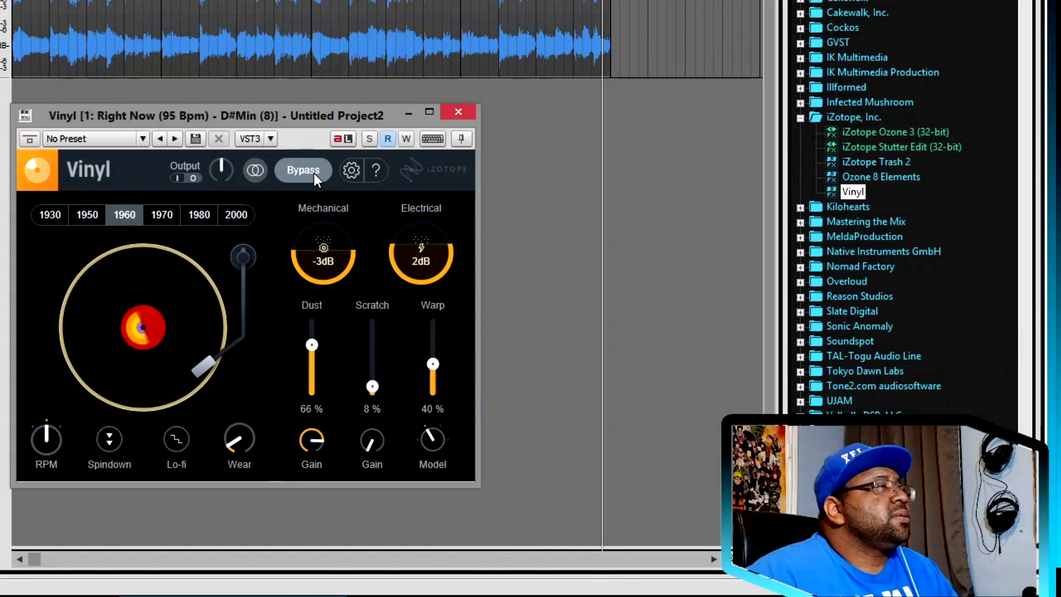
pyautogui.click(313, 174)
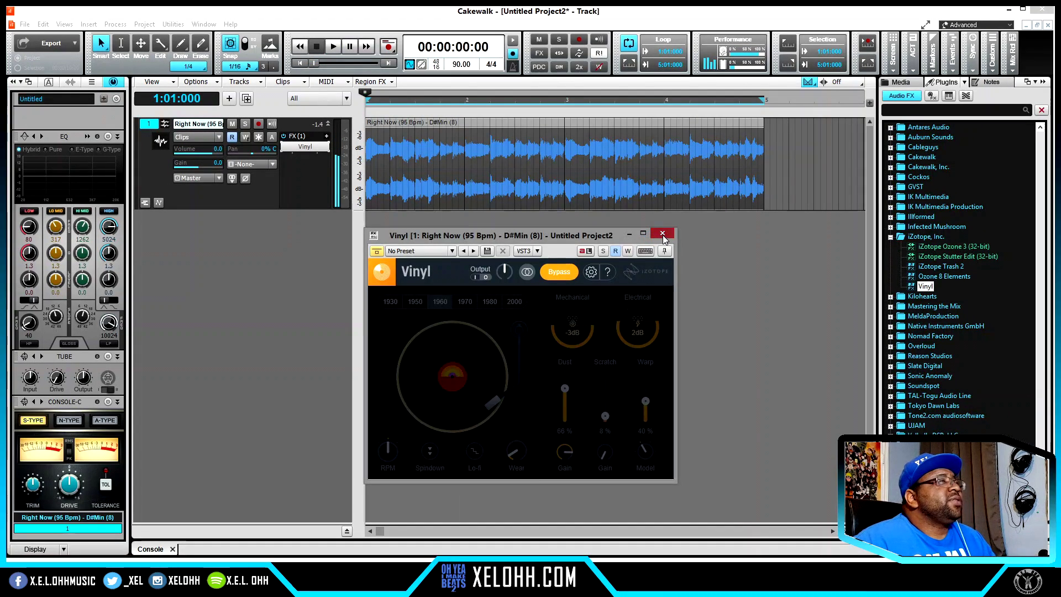
# Close the Vinyl plugin window, leaving Vinyl on the Right Now track's effects.
pyautogui.click(663, 234)
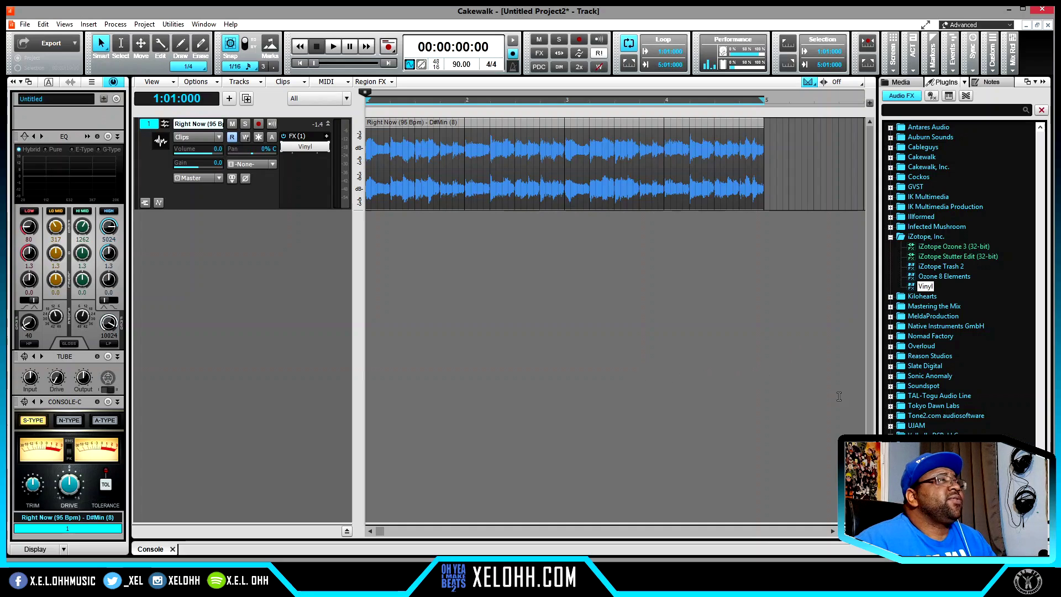
# Replace Vinyl with Tokyo Dawn Labs' TDR Nova on the Right Now track and reposition its window.
pyautogui.click(890, 237)
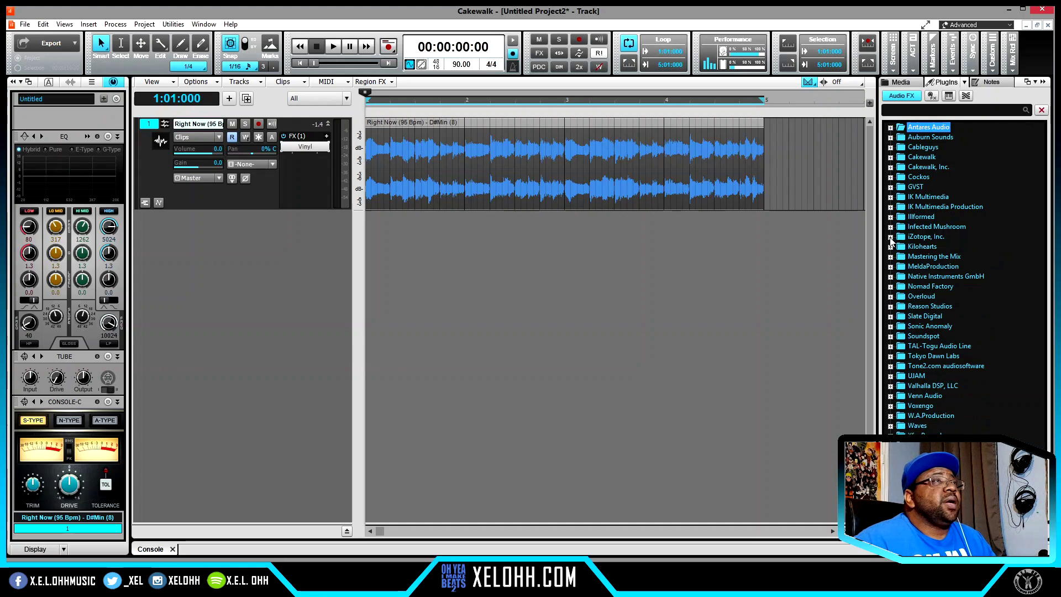
pyautogui.click(889, 357)
pyautogui.moveTo(933, 366); pyautogui.dragTo(305, 146)
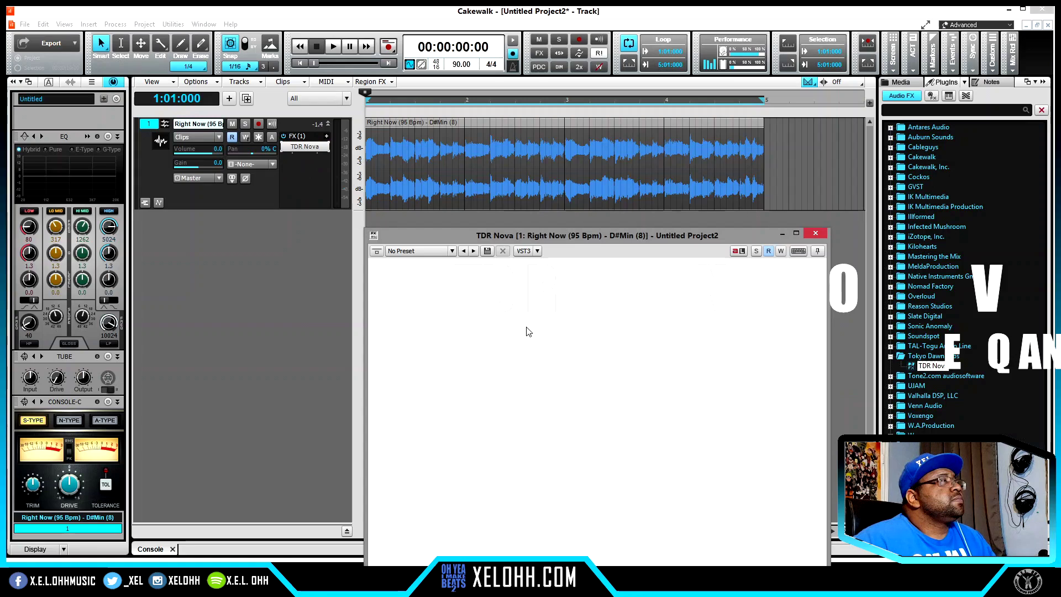
pyautogui.moveTo(620, 239); pyautogui.dragTo(602, 137)
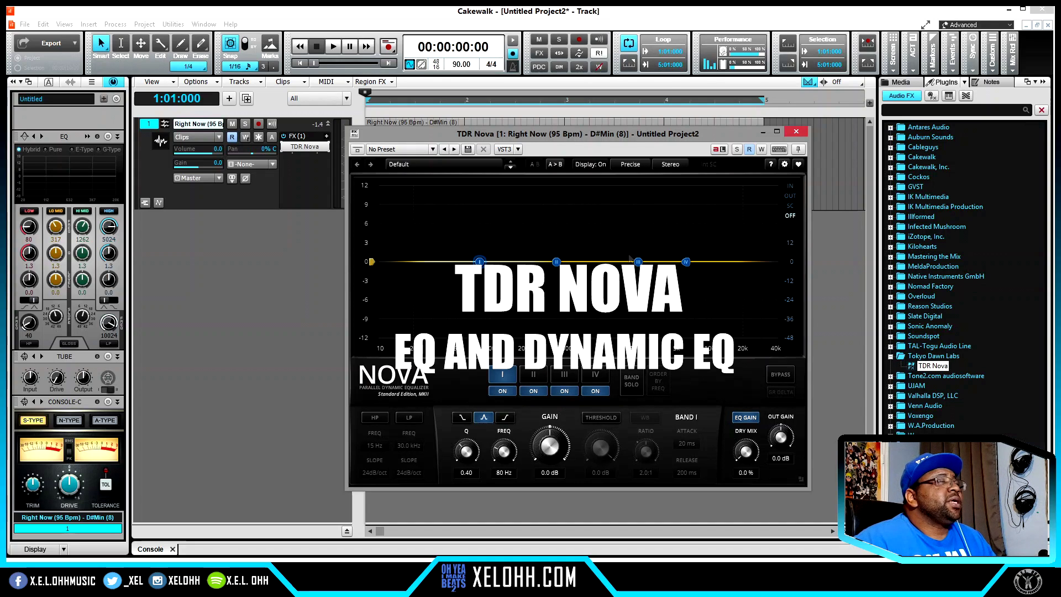
pyautogui.moveTo(632, 139); pyautogui.dragTo(575, 172)
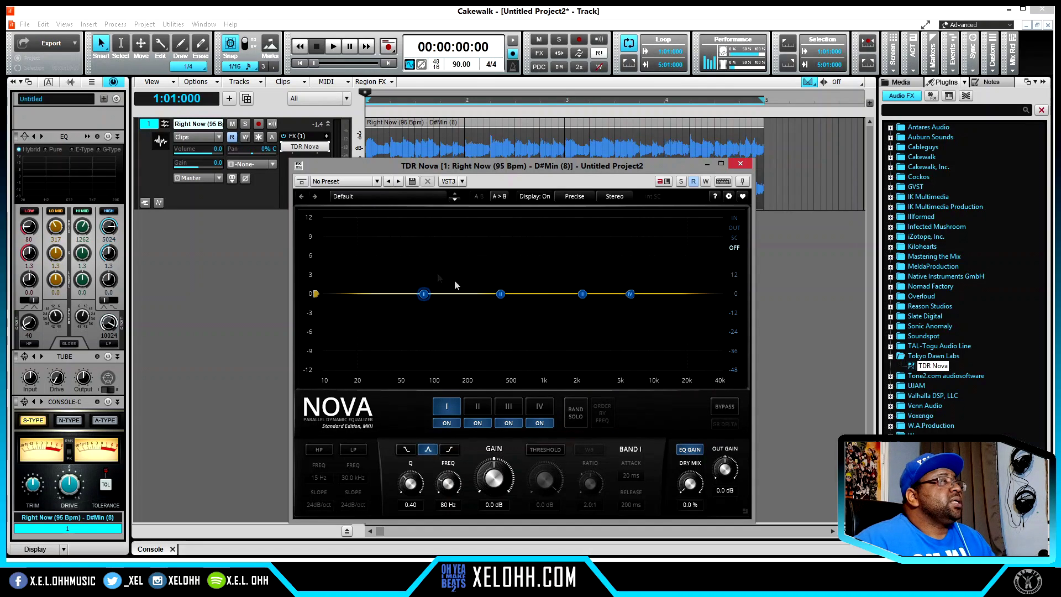
# With the analyzer on, boost Nova's band III 1.9 dB at 2251 Hz, threshold -10 dB, then close Nova.
pyautogui.press('space')
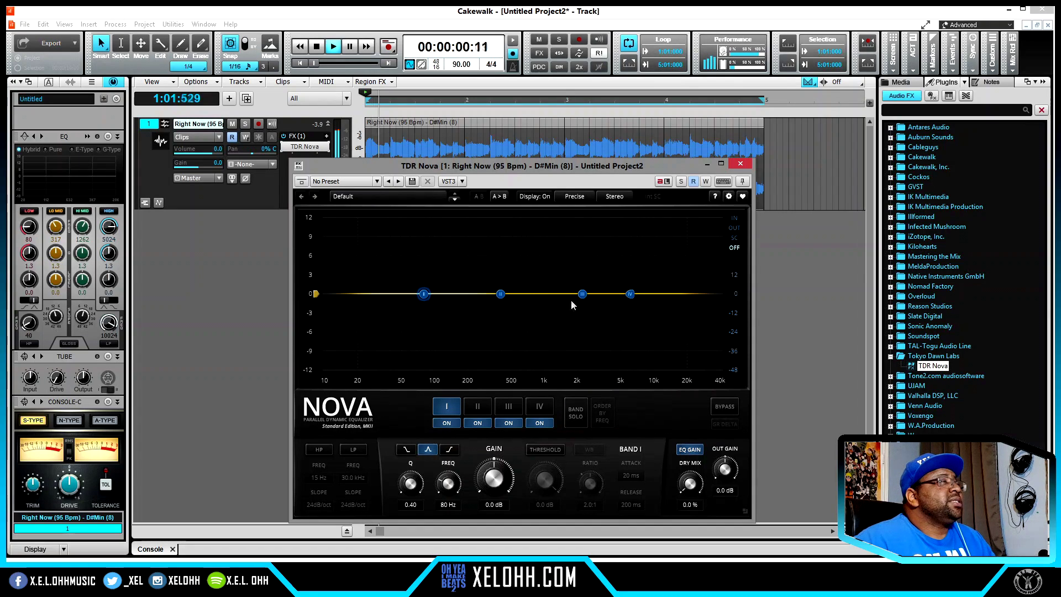
pyautogui.click(734, 218)
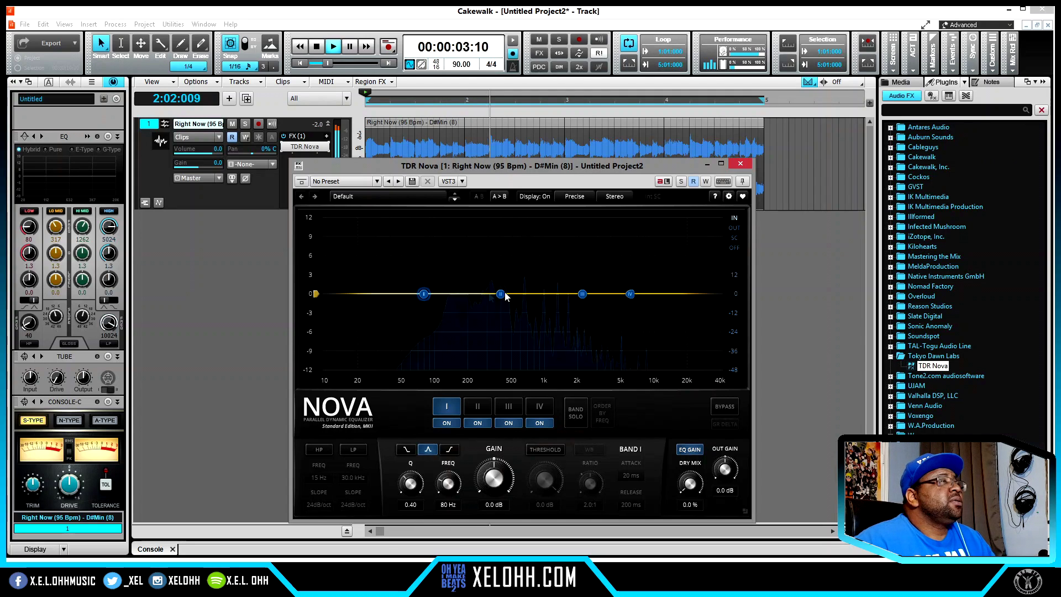
pyautogui.moveTo(581, 297)
pyautogui.mouseDown()
pyautogui.moveTo(582, 307)
pyautogui.moveTo(583, 282)
pyautogui.mouseUp()
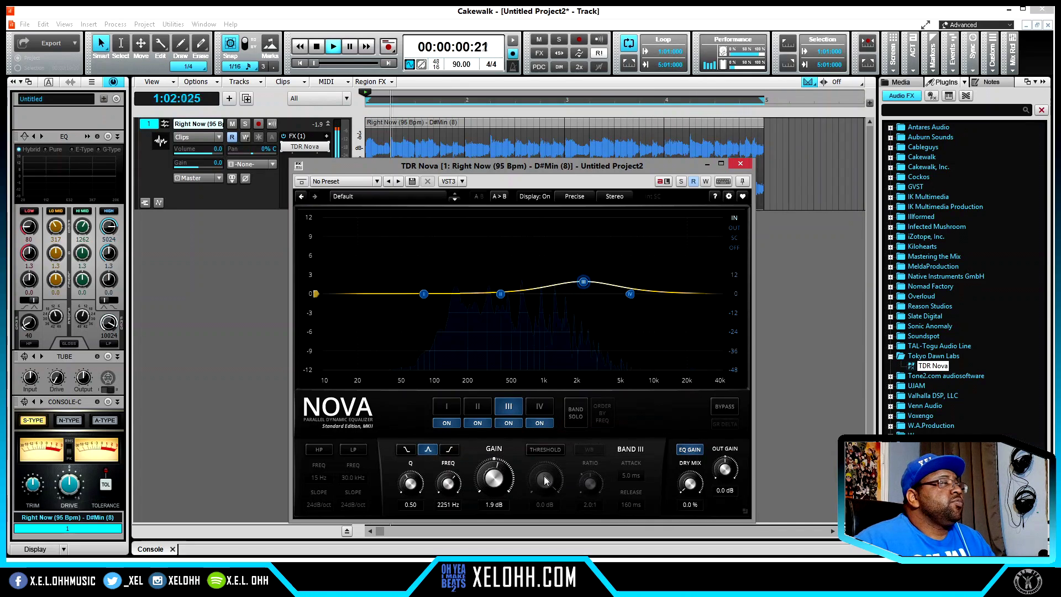
pyautogui.click(551, 452)
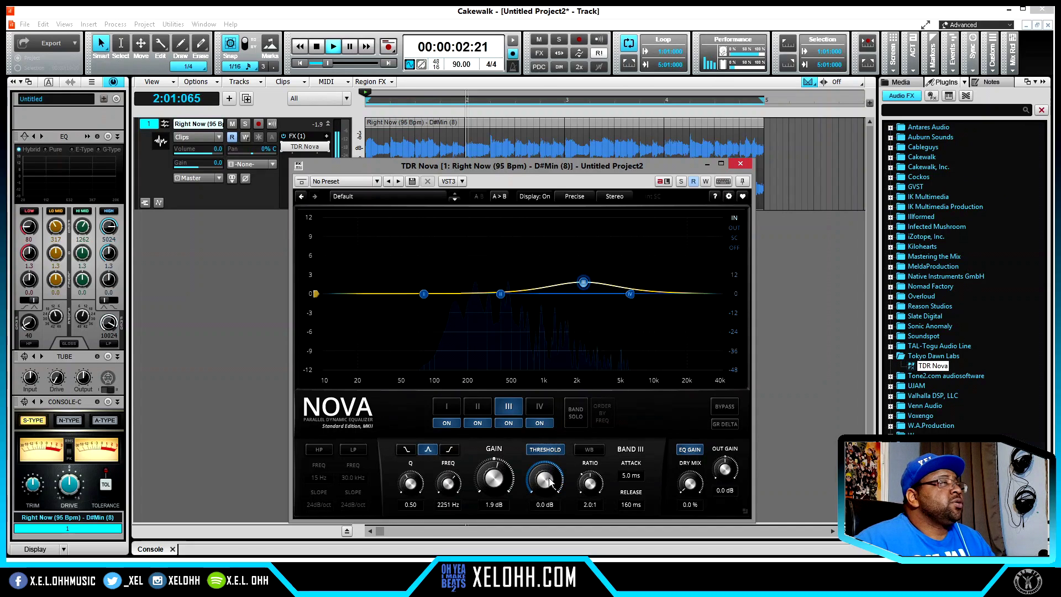
pyautogui.moveTo(544, 480)
pyautogui.mouseDown()
pyautogui.moveTo(544, 492)
pyautogui.moveTo(558, 481)
pyautogui.mouseUp()
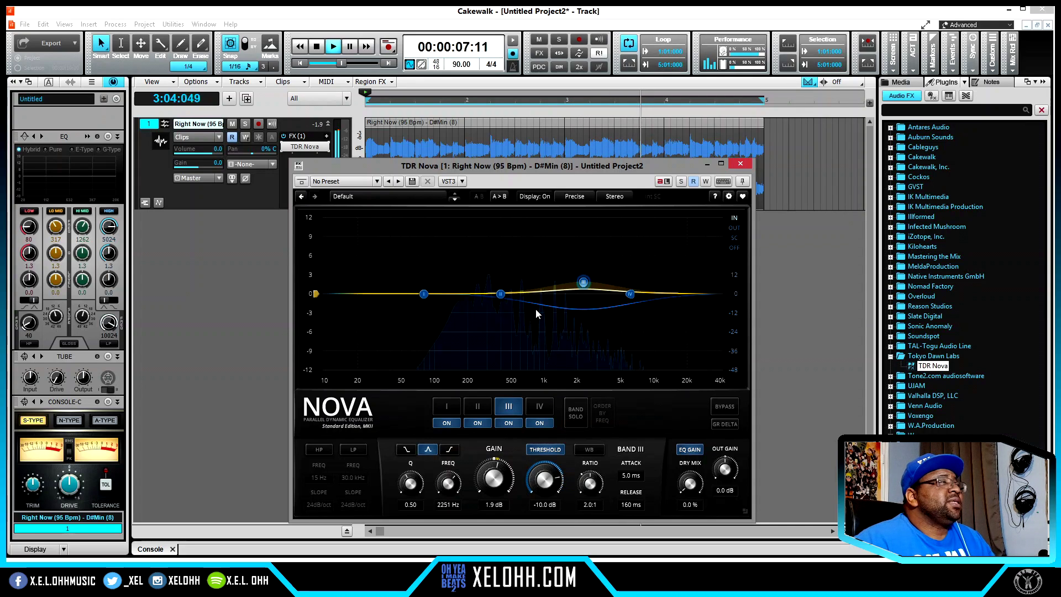
pyautogui.click(741, 164)
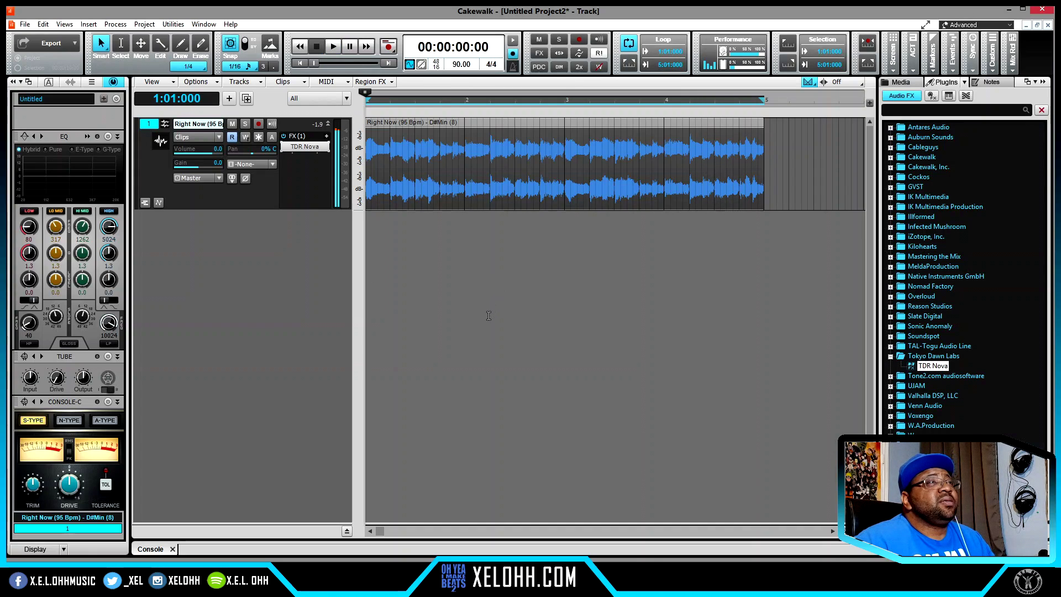
# Delete TDR Nova from the FX bin and add UJAM's FIN-MICRO in its place.
pyautogui.rightClick(282, 146)
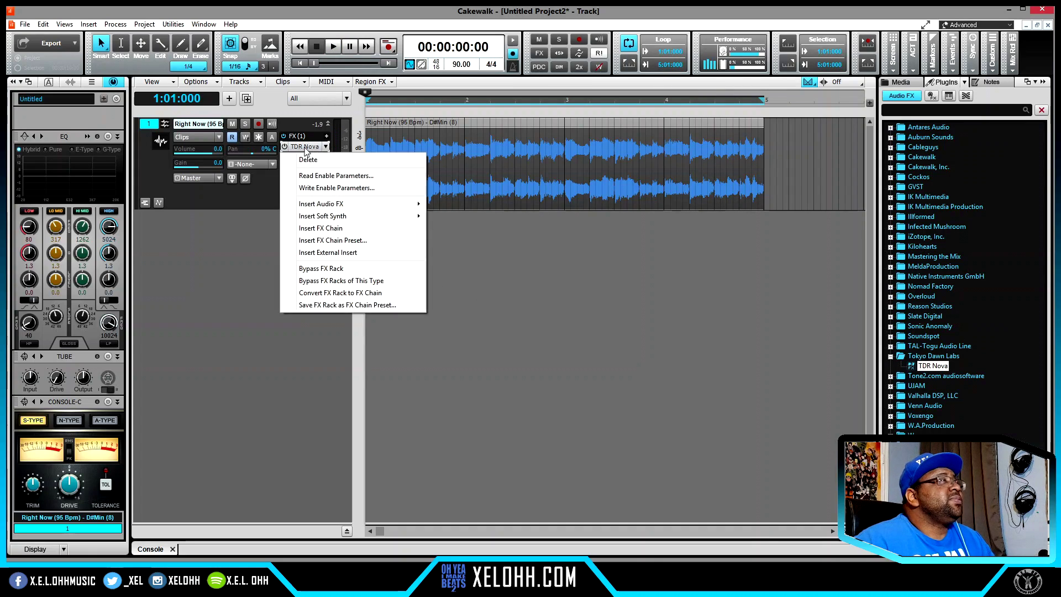
pyautogui.click(298, 150)
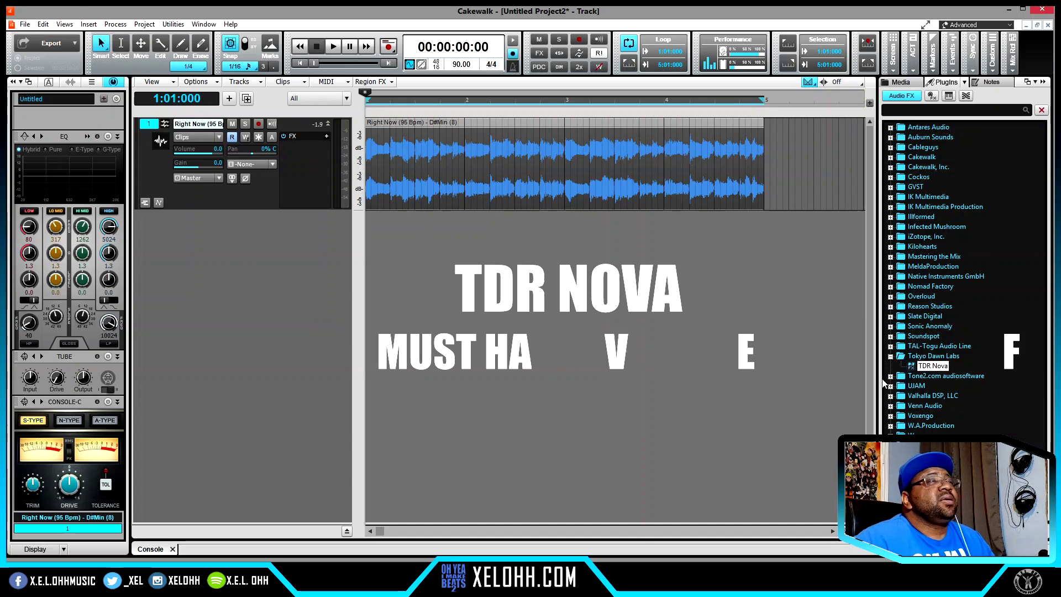
pyautogui.click(890, 357)
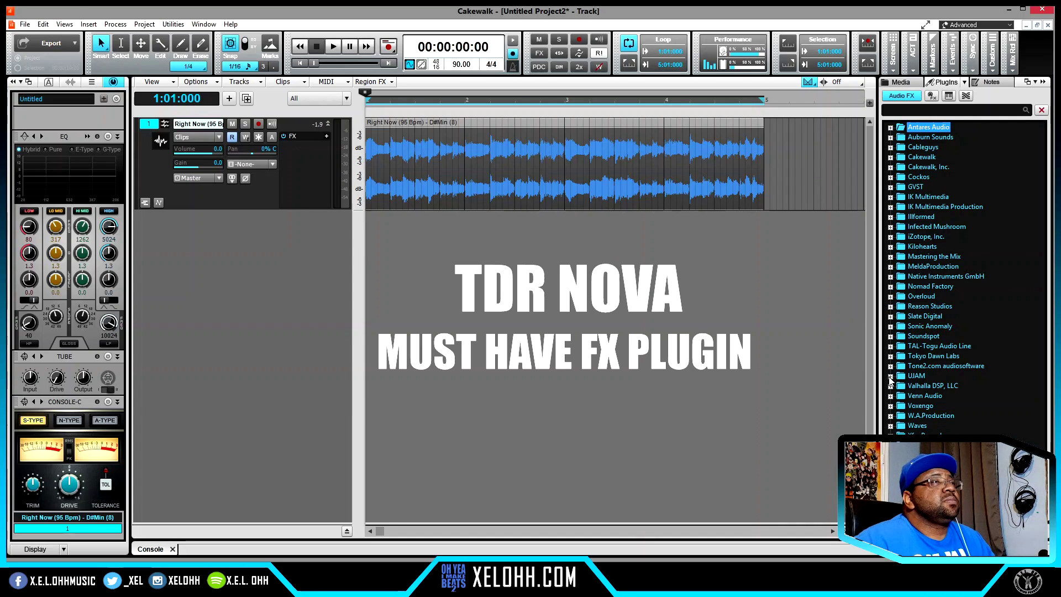
pyautogui.click(890, 377)
pyautogui.moveTo(937, 388); pyautogui.dragTo(298, 170)
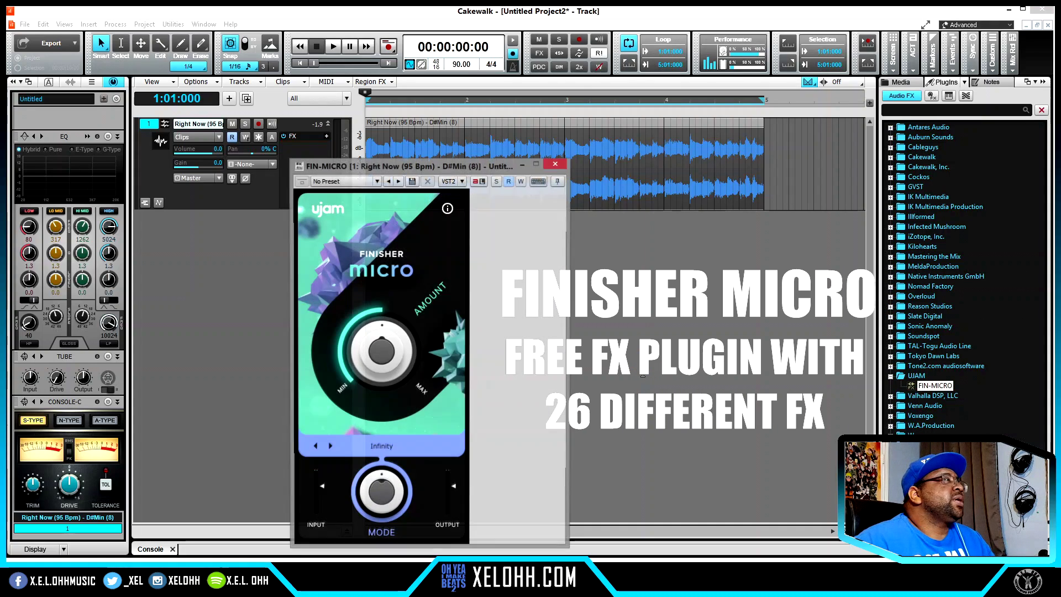
# Review FIN-MICRO's effect mode list, keep Infinity, and close the plugin window.
pyautogui.moveTo(452, 163); pyautogui.dragTo(560, 132)
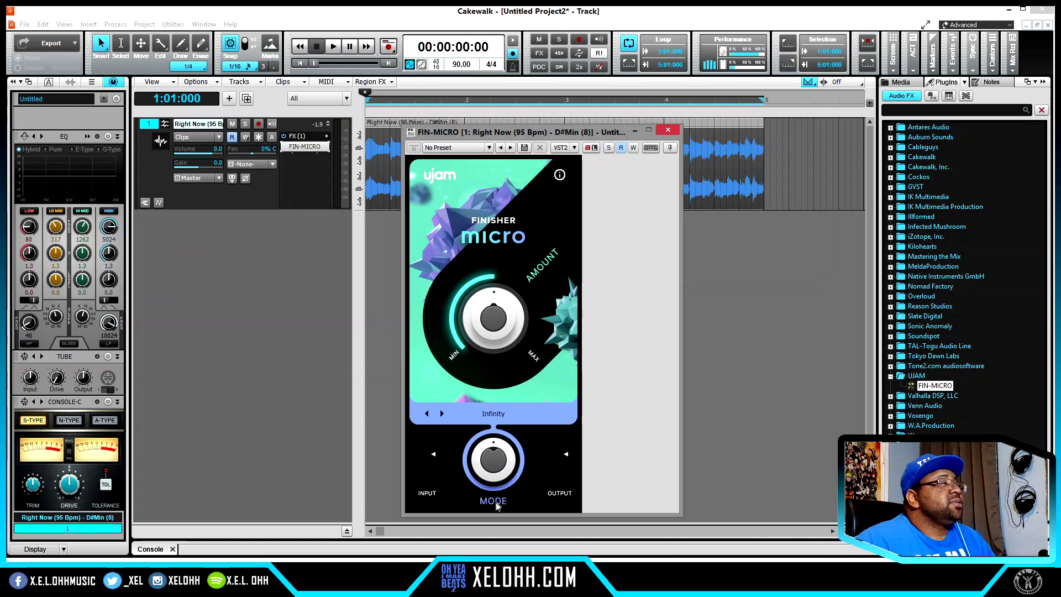
pyautogui.click(500, 413)
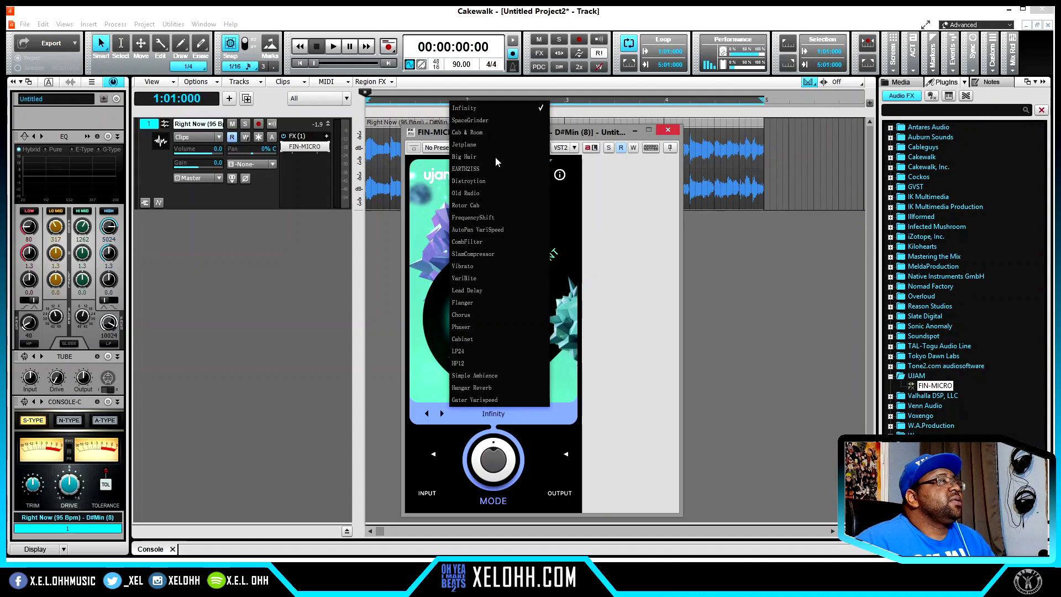
pyautogui.click(504, 422)
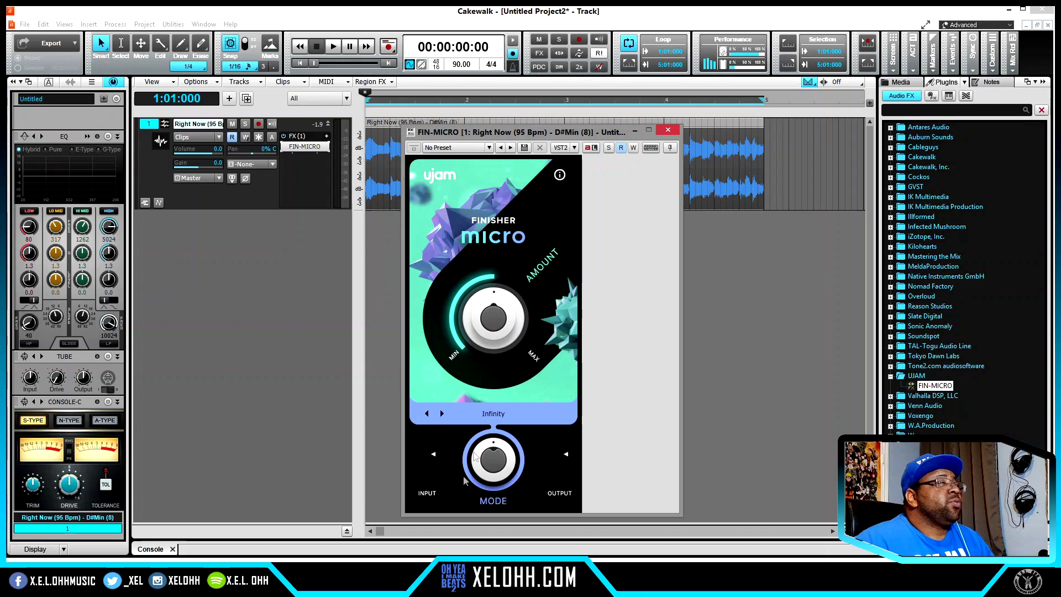
pyautogui.click(668, 129)
# Delete FIN-MICRO and insert the XEL COLORS.fxc FX chain preset into the empty FX bin.
pyautogui.rightClick(305, 145)
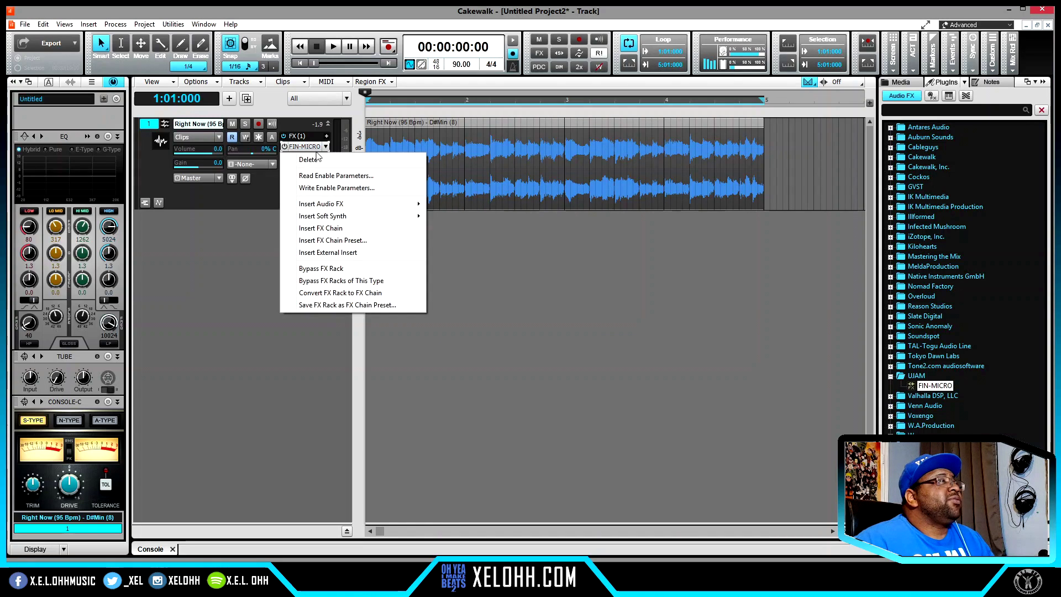
pyautogui.click(318, 161)
pyautogui.rightClick(311, 147)
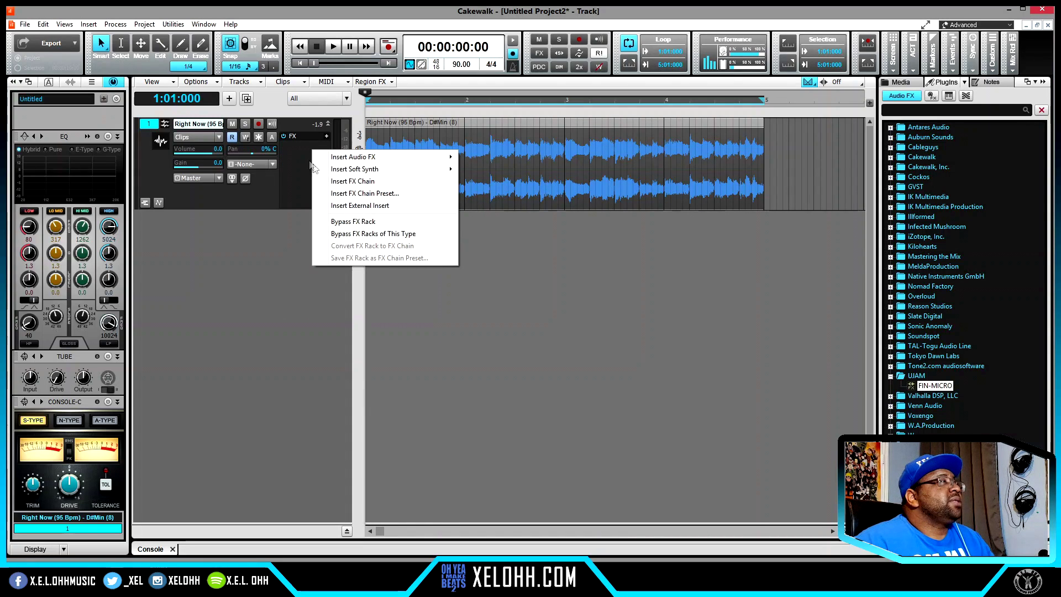
pyautogui.click(373, 193)
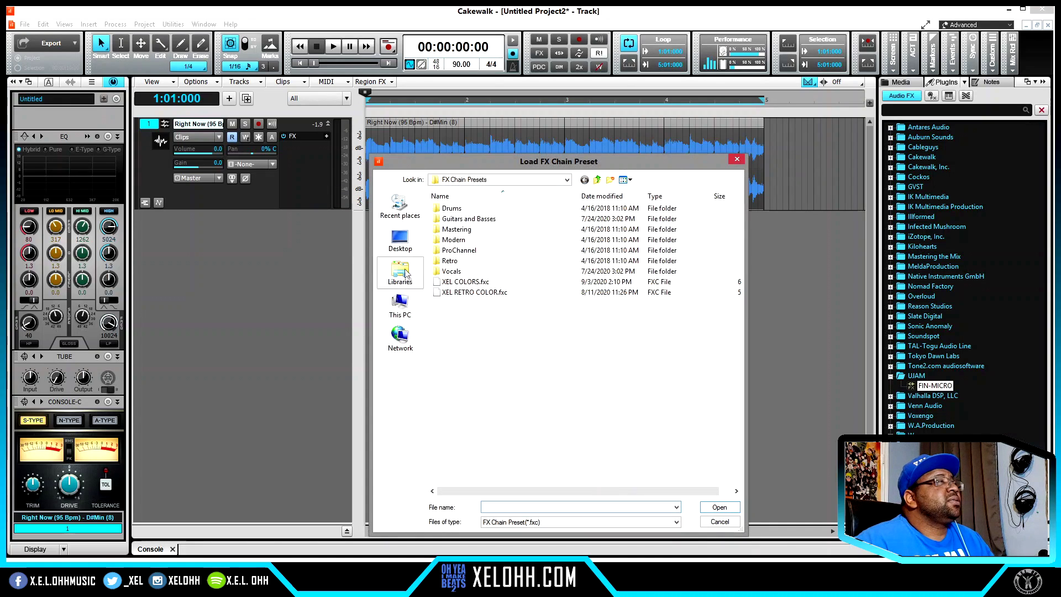
pyautogui.click(485, 284)
pyautogui.click(721, 511)
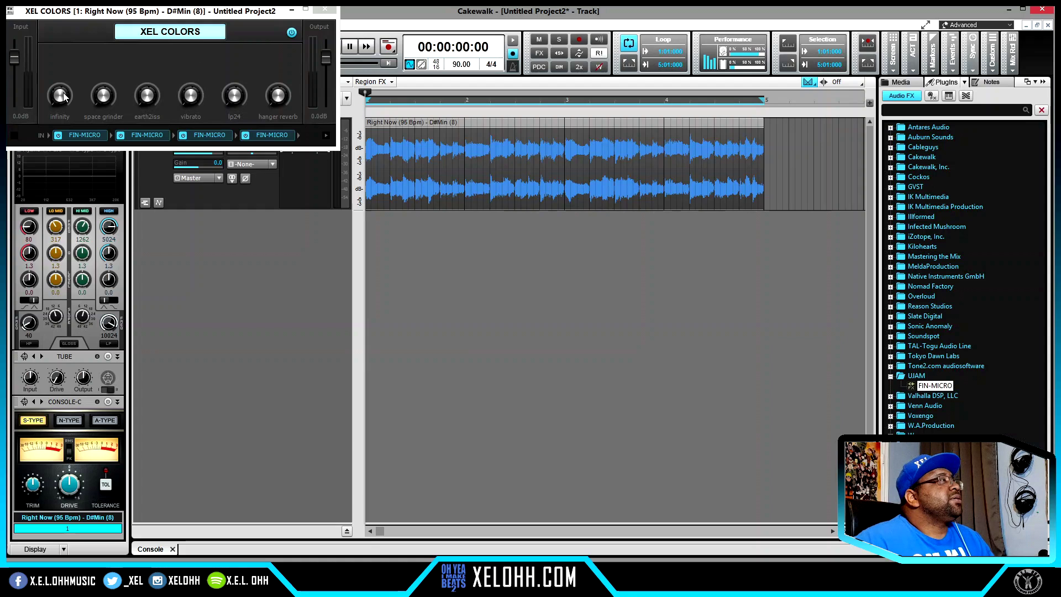
# Play the loop and raise XEL COLORS' infinity and earth2iss macros to 44%, checking the other macros.
pyautogui.moveTo(165, 10); pyautogui.dragTo(527, 221)
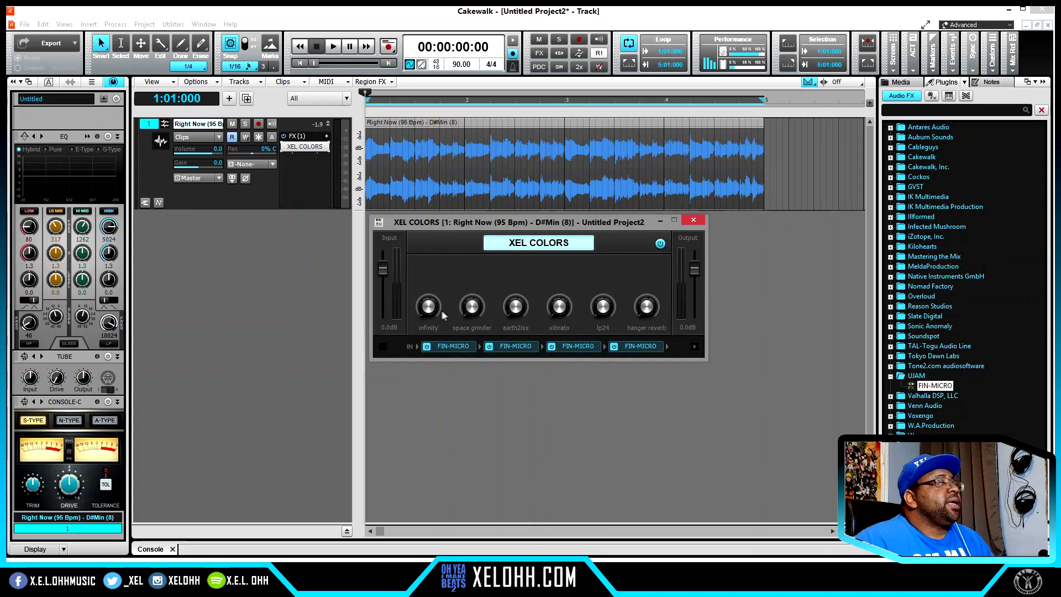
pyautogui.press('space')
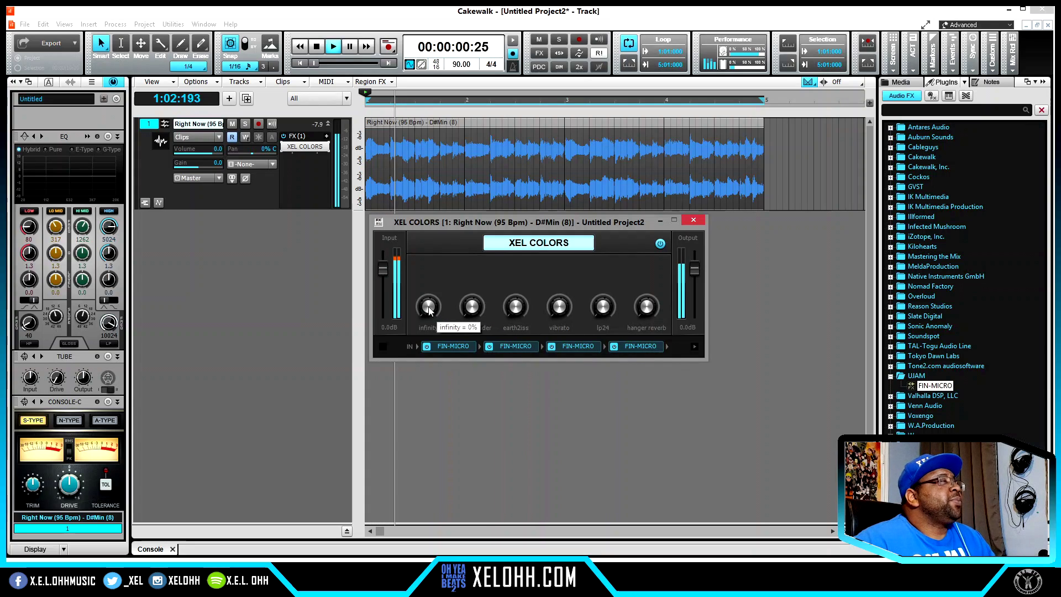
pyautogui.moveTo(430, 309); pyautogui.dragTo(430, 291)
pyautogui.click(472, 306)
pyautogui.click(516, 306)
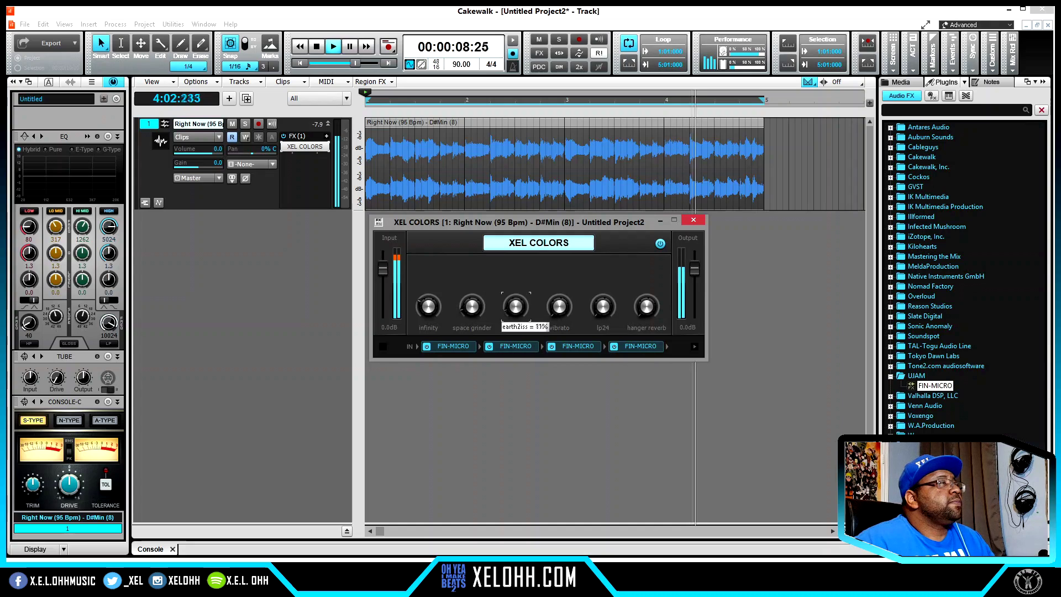
pyautogui.moveTo(516, 306); pyautogui.dragTo(515, 308)
pyautogui.click(557, 313)
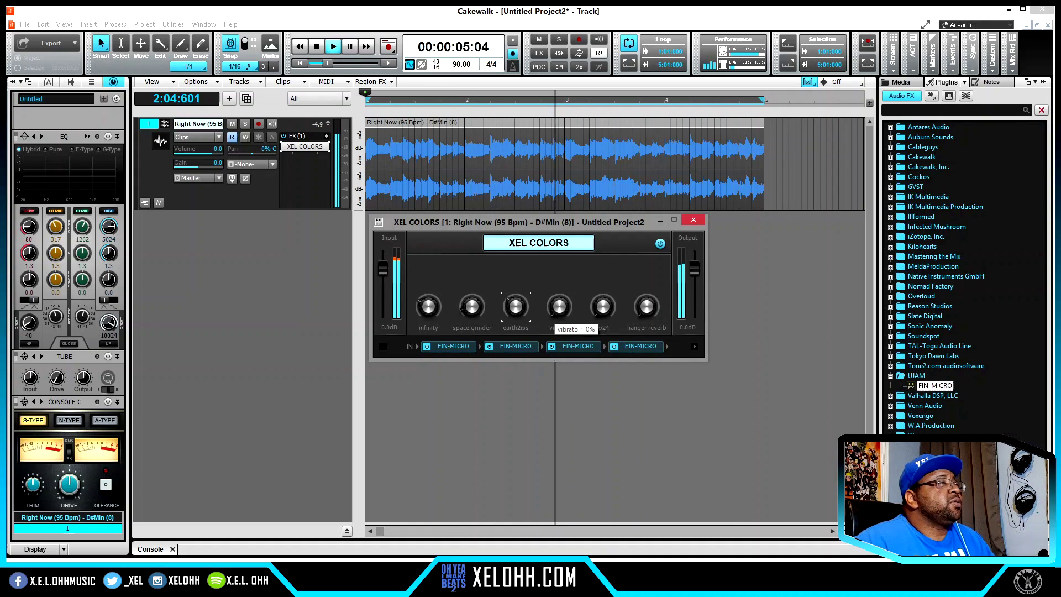
pyautogui.click(600, 314)
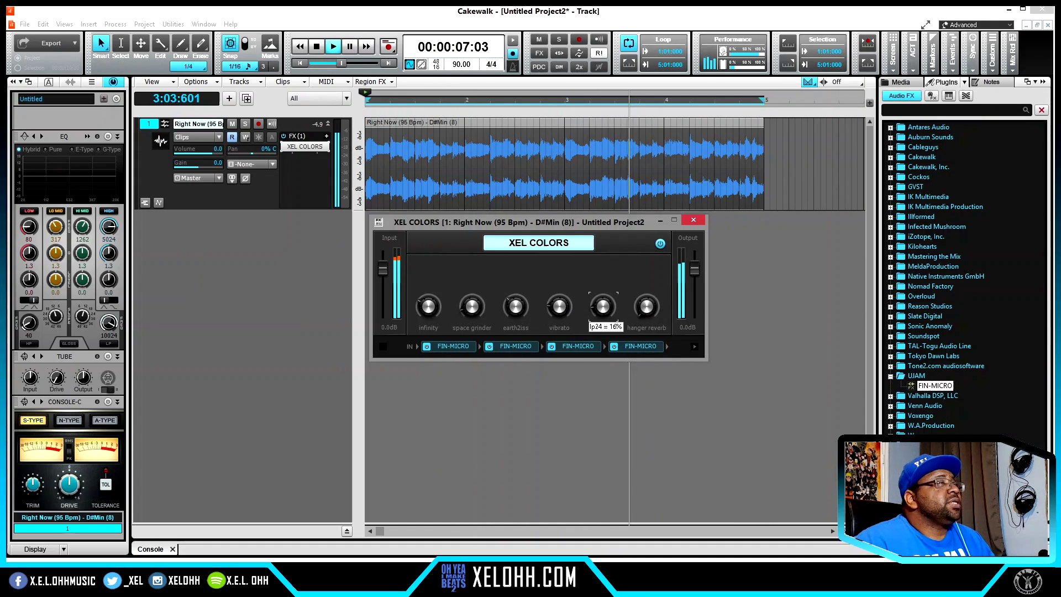
pyautogui.click(648, 311)
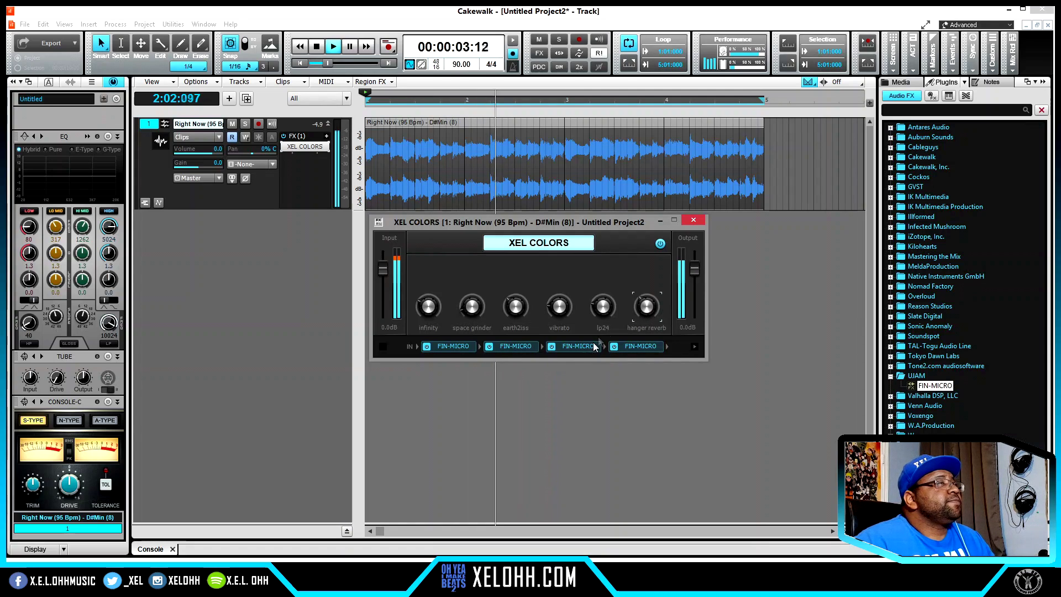
# Bypass XEL COLORS to compare, turn it back on, close its window and stop playback.
pyautogui.click(660, 243)
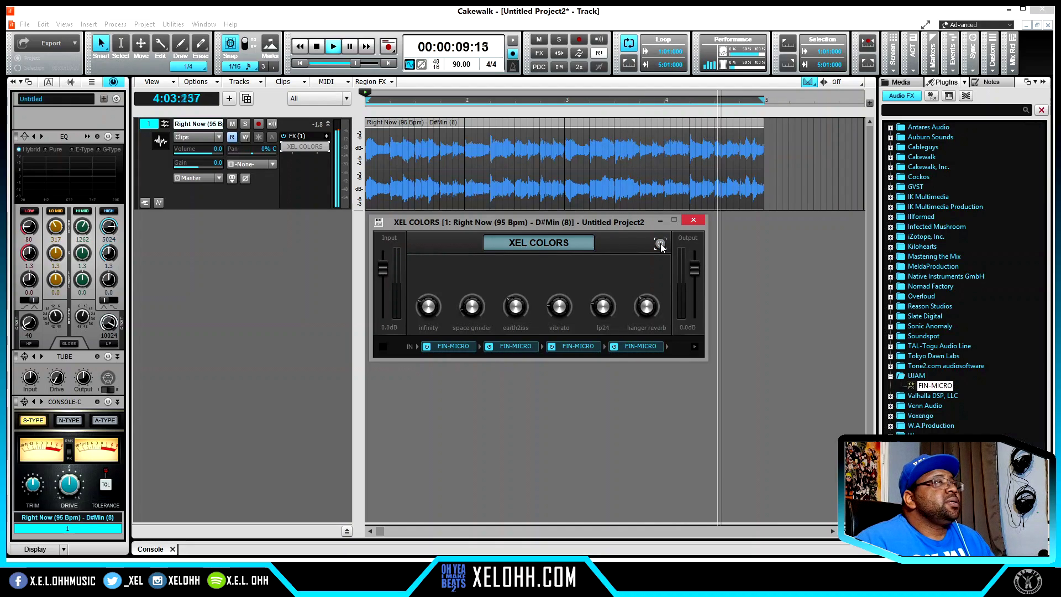
pyautogui.click(660, 244)
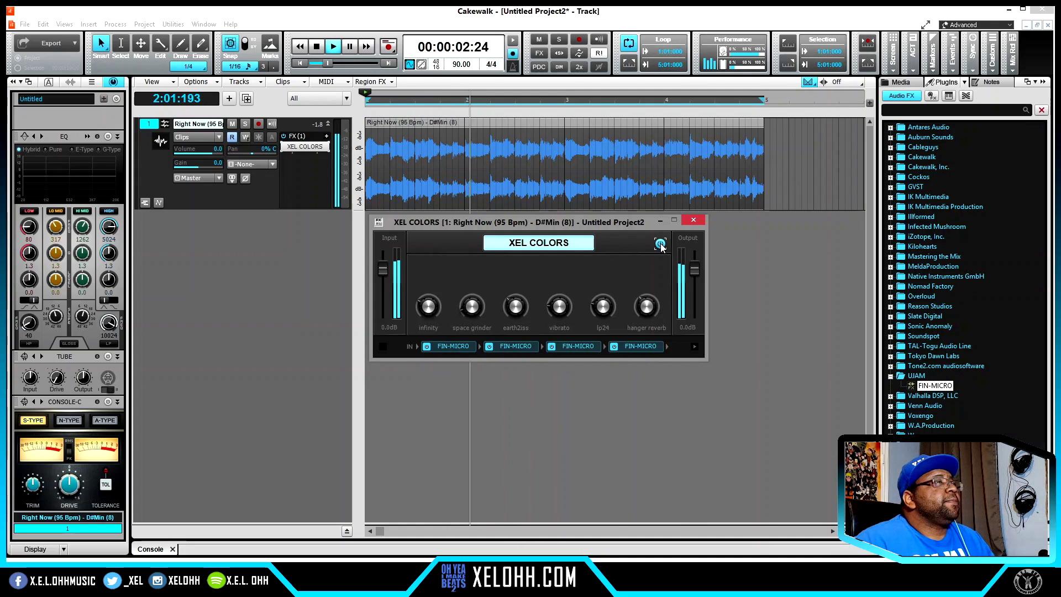
pyautogui.click(694, 220)
pyautogui.press('space')
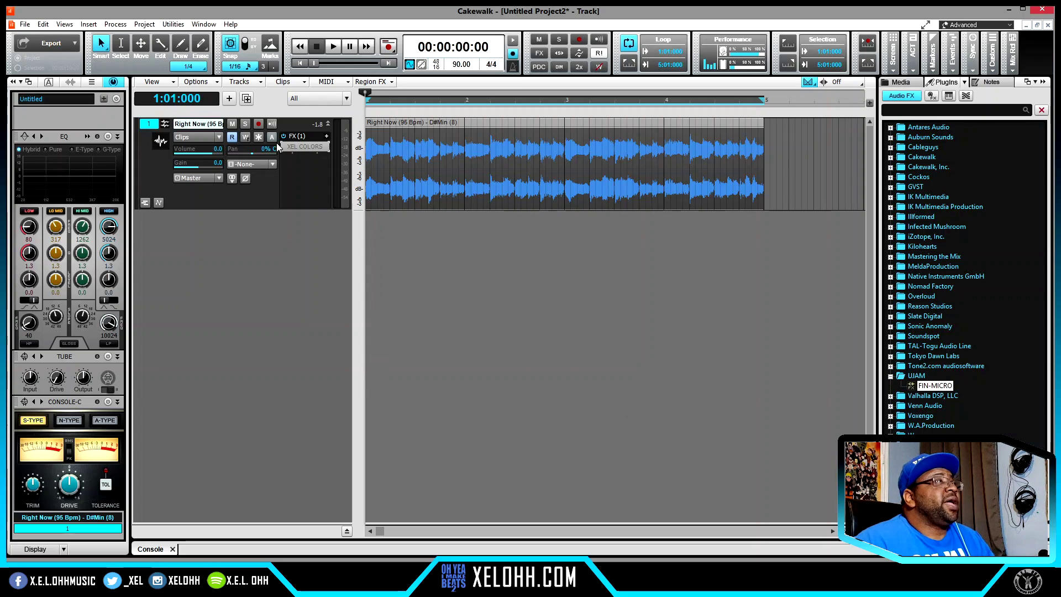
# Open the XEL COLORS chain and the first FIN-MICRO instance's window, kept on top.
pyautogui.doubleClick(298, 147)
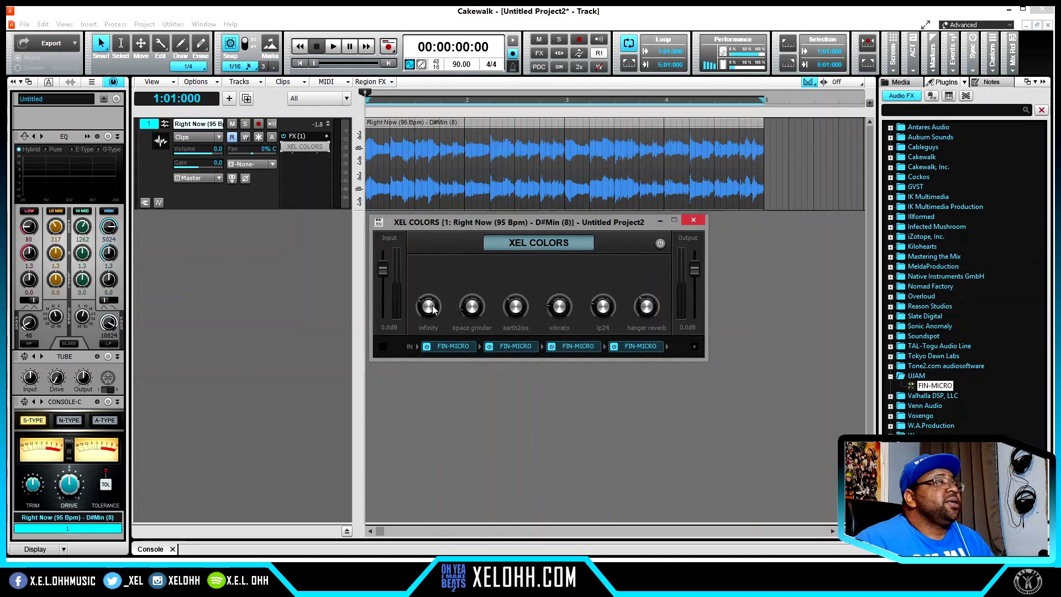
pyautogui.click(449, 345)
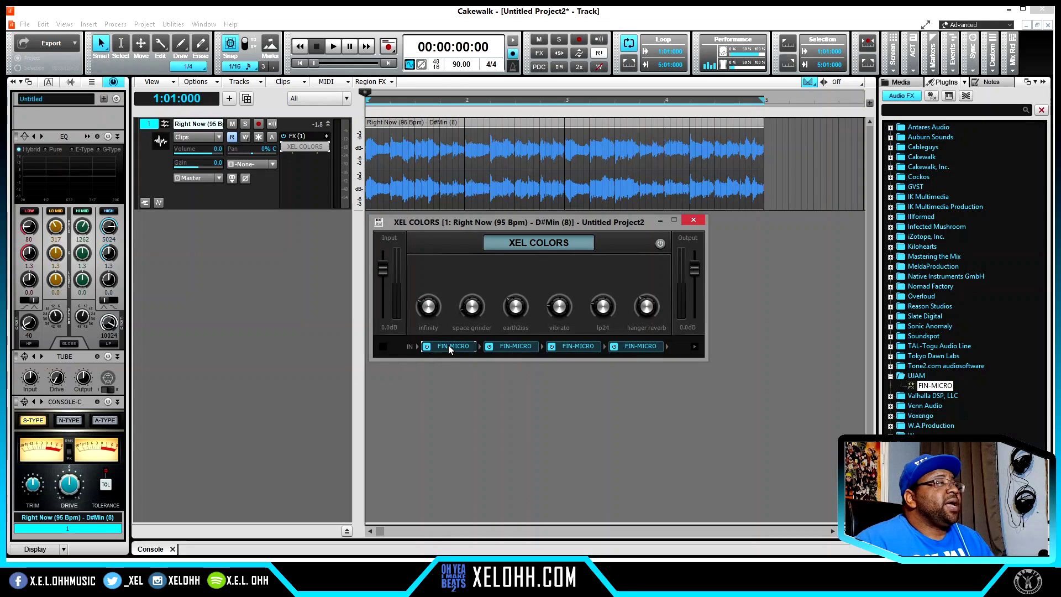
pyautogui.doubleClick(449, 345)
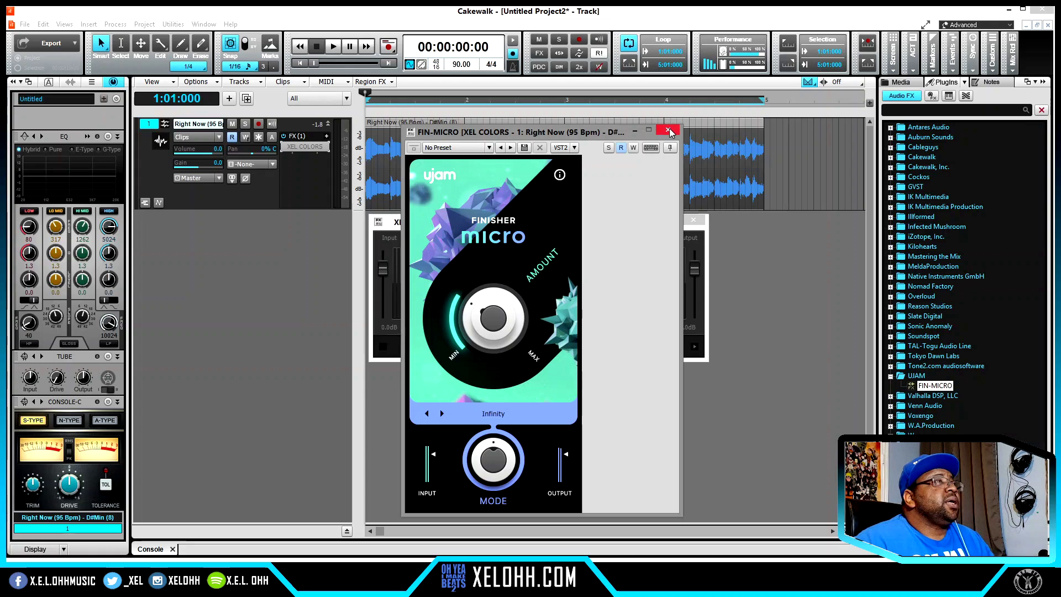
pyautogui.moveTo(588, 133); pyautogui.dragTo(677, 121)
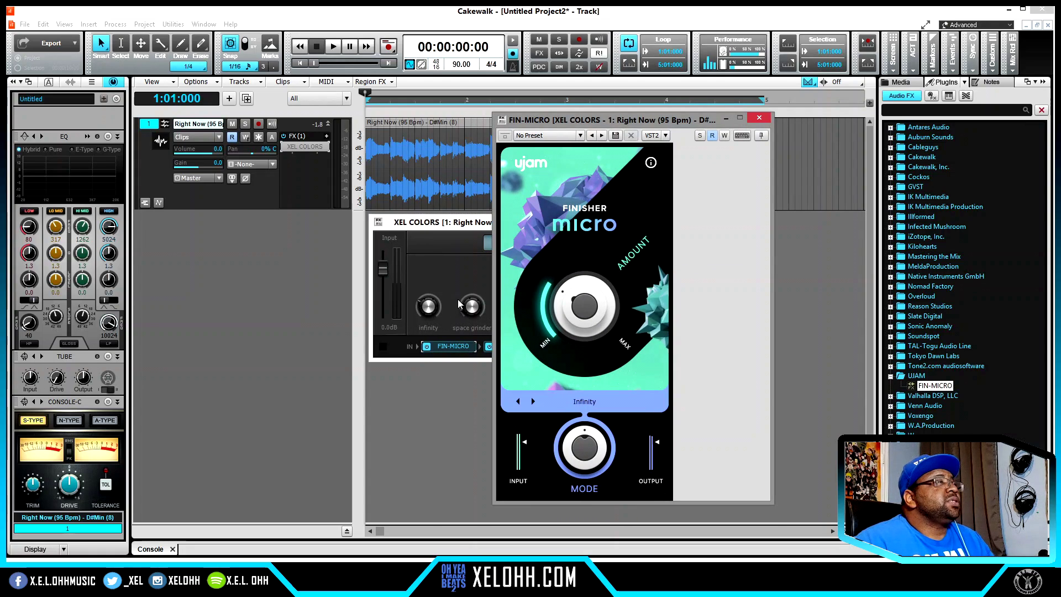
pyautogui.click(760, 135)
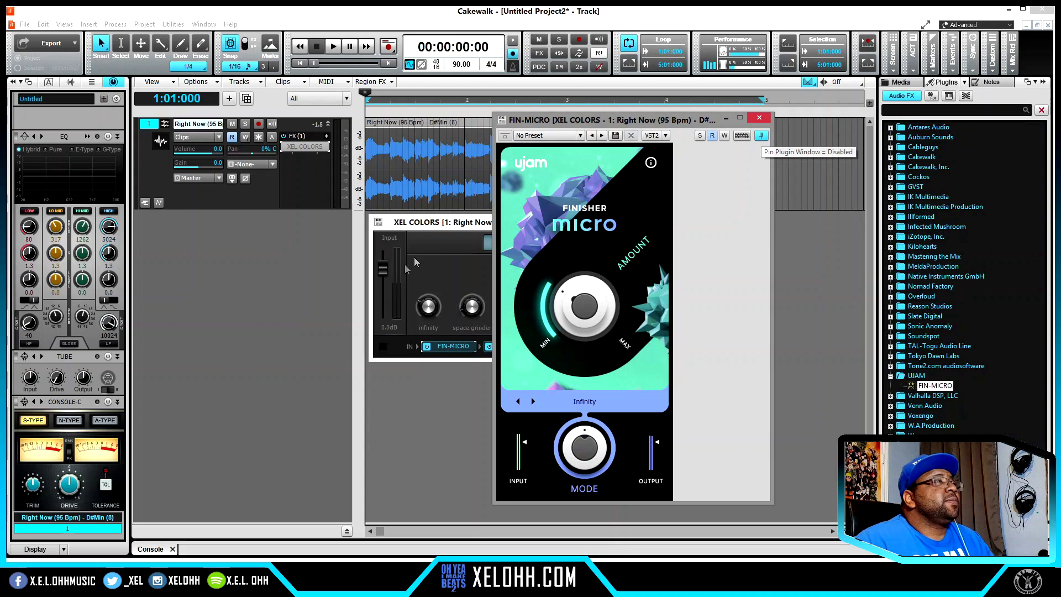
# Lower the XEL COLORS infinity macro from 24% to 17% and close both plugin windows.
pyautogui.click(415, 262)
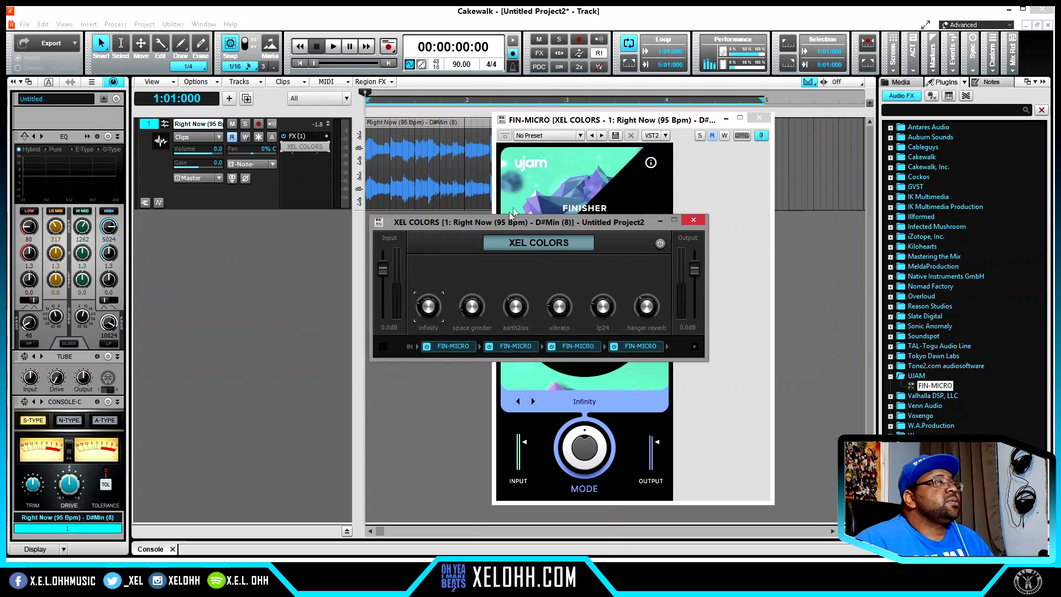
pyautogui.moveTo(538, 218); pyautogui.dragTo(322, 216)
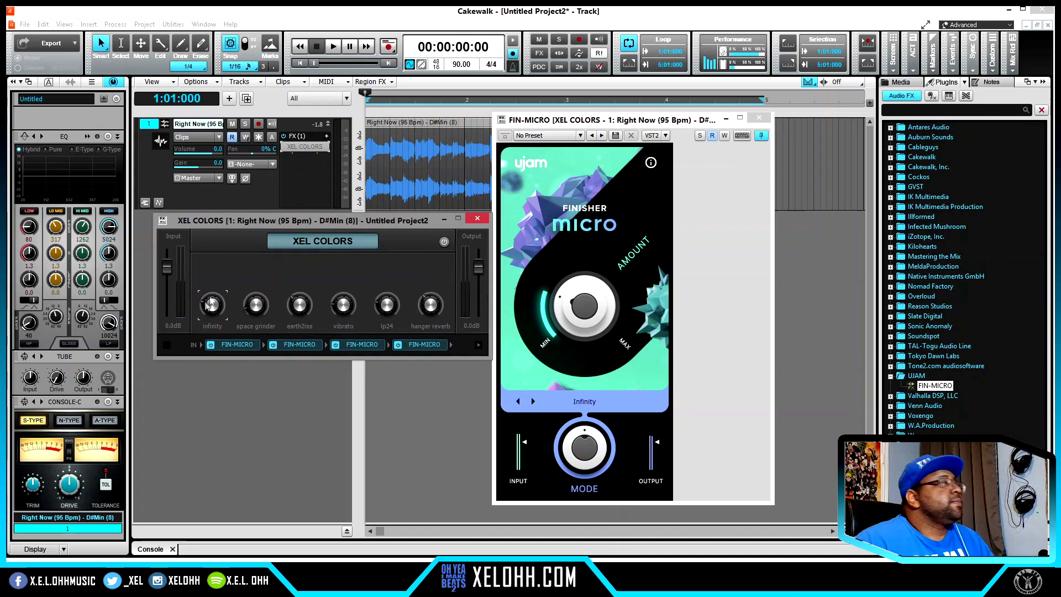
pyautogui.moveTo(213, 305); pyautogui.dragTo(212, 311)
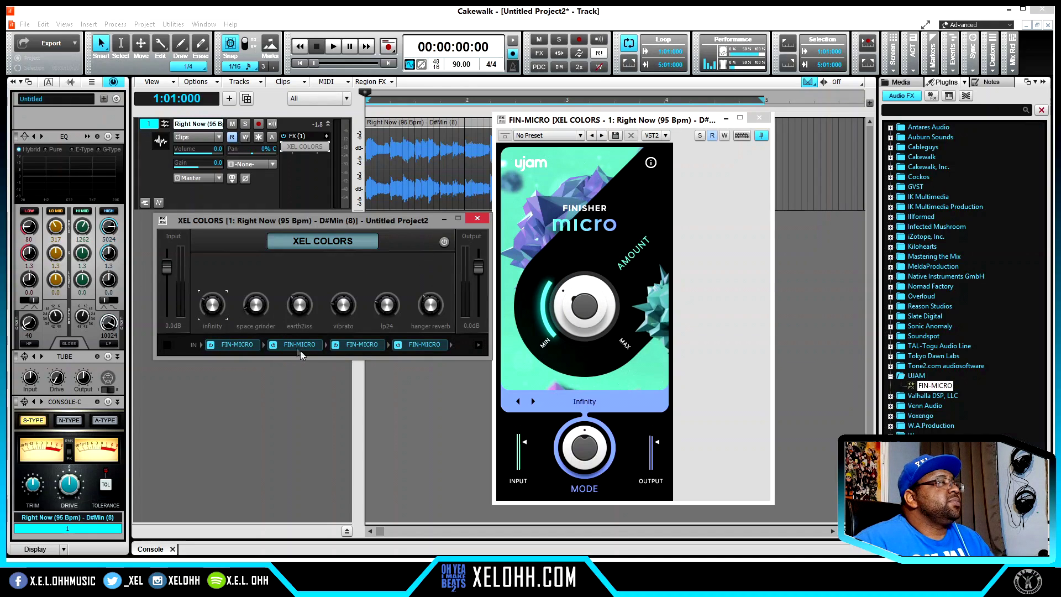
pyautogui.click(758, 117)
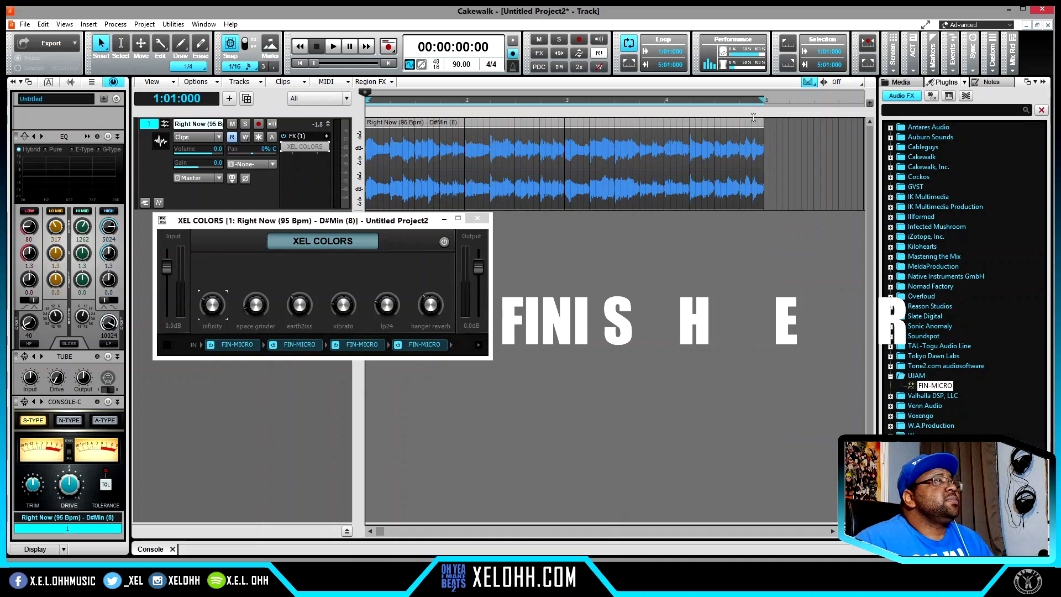
pyautogui.click(477, 218)
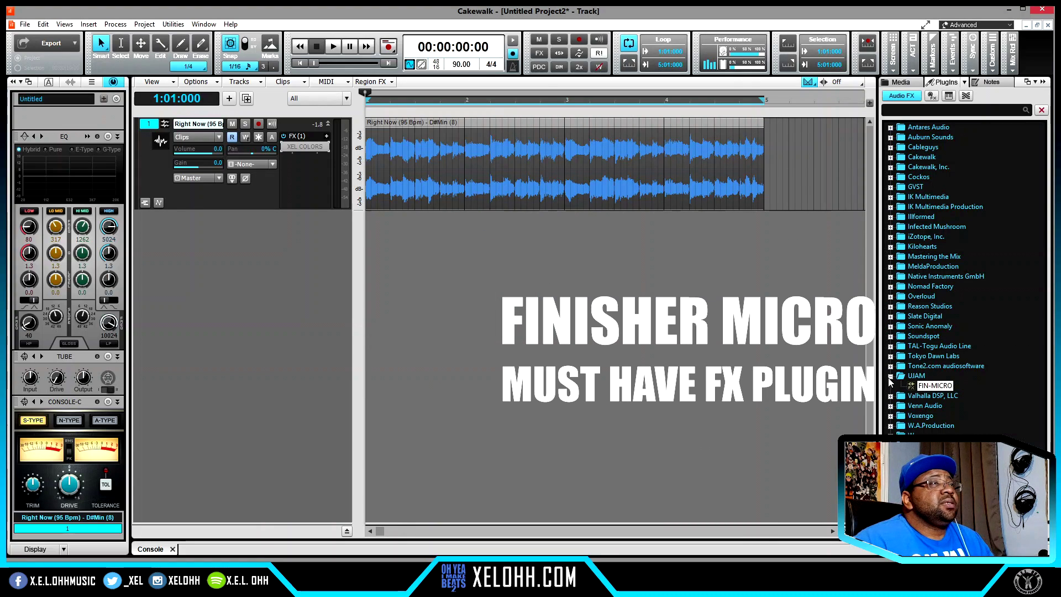
# Replace XEL COLORS with Venn Audio's FreeClip on the Right Now track and position its window.
pyautogui.click(891, 375)
pyautogui.click(890, 395)
pyautogui.moveTo(930, 405); pyautogui.dragTo(304, 146)
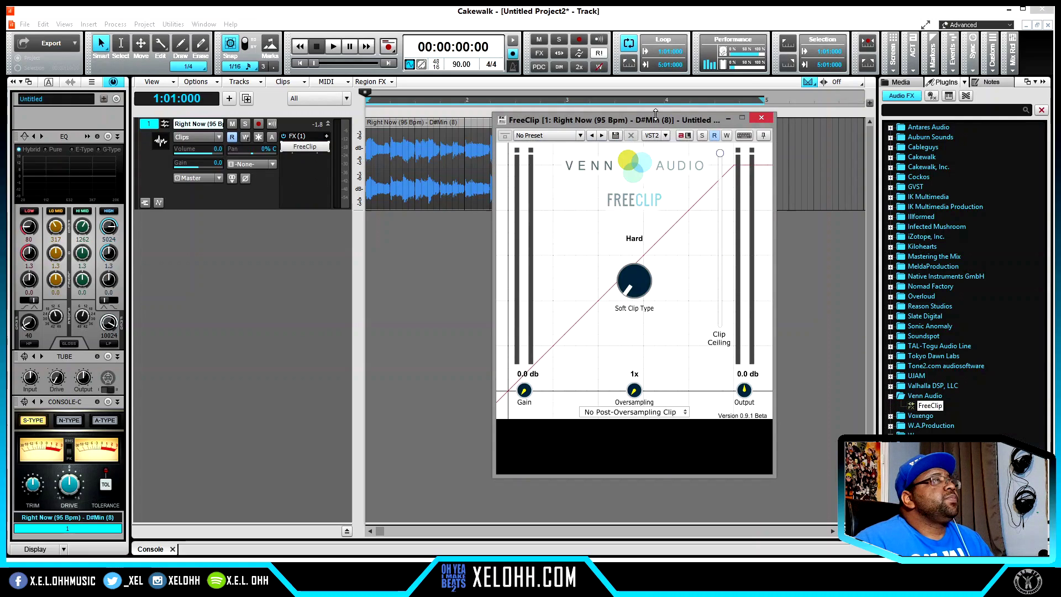
pyautogui.moveTo(654, 128); pyautogui.dragTo(544, 148)
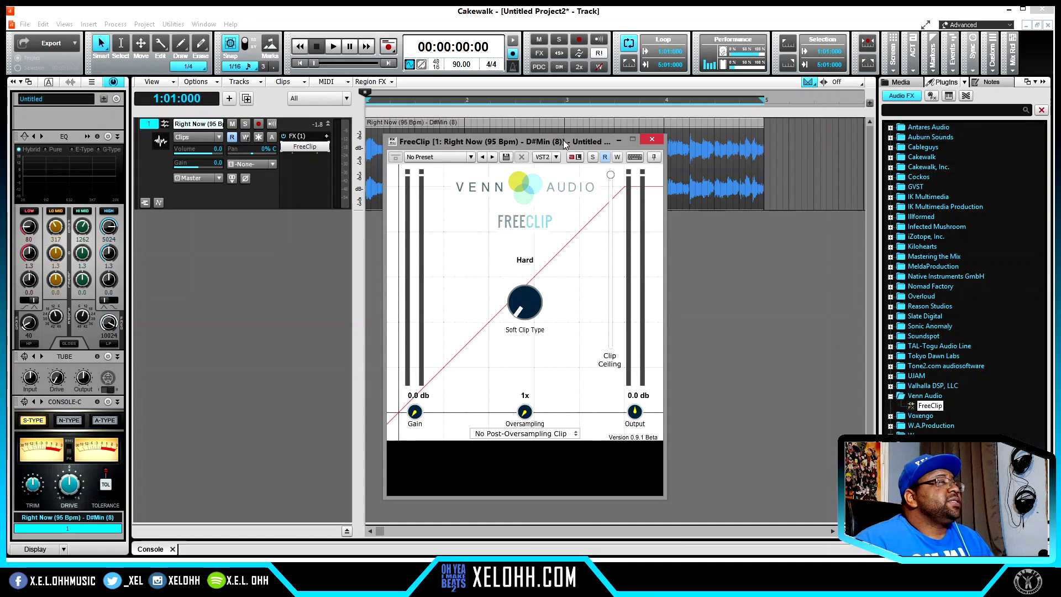
pyautogui.moveTo(562, 141); pyautogui.dragTo(551, 164)
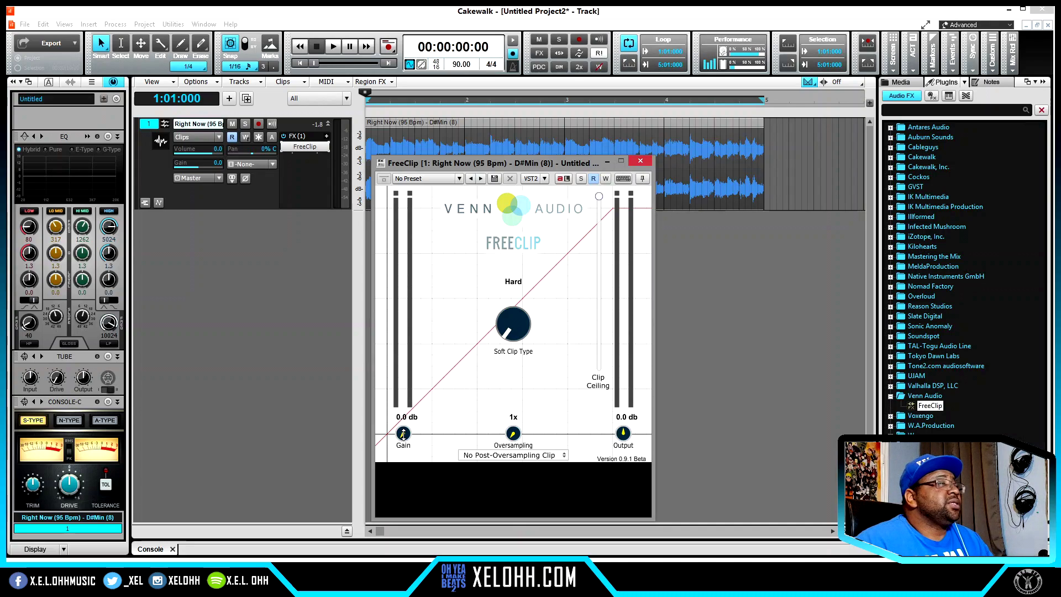
# Keep Hard clip type and No Post-Oversampling Clip, and lower the clip ceiling to -1.2 dB.
pyautogui.moveTo(513, 329)
pyautogui.mouseDown()
pyautogui.moveTo(507, 287)
pyautogui.moveTo(505, 323)
pyautogui.moveTo(518, 247)
pyautogui.moveTo(504, 320)
pyautogui.moveTo(506, 264)
pyautogui.moveTo(500, 333)
pyautogui.mouseUp()
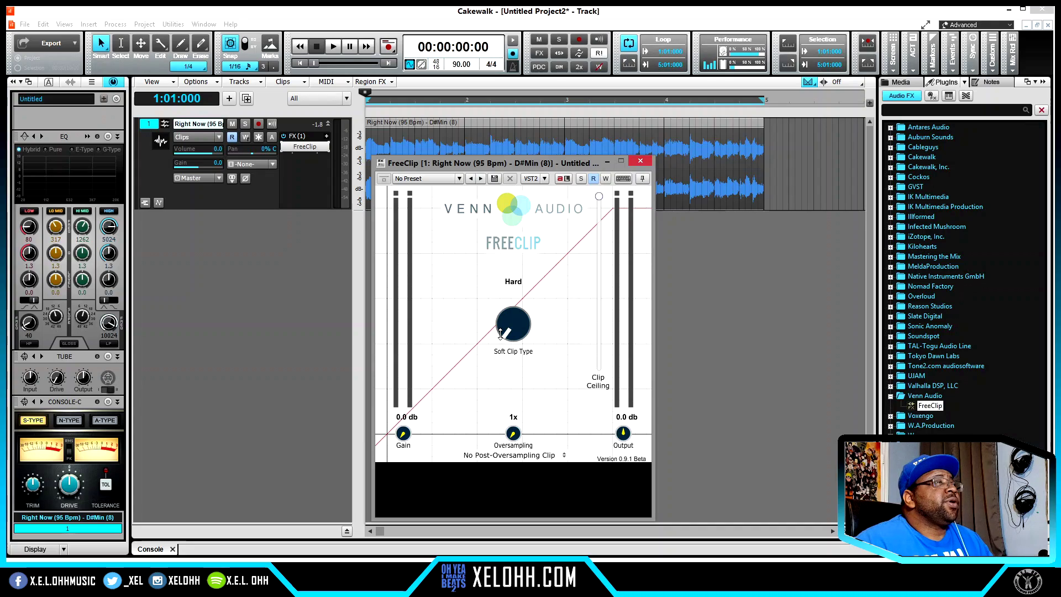
pyautogui.click(526, 456)
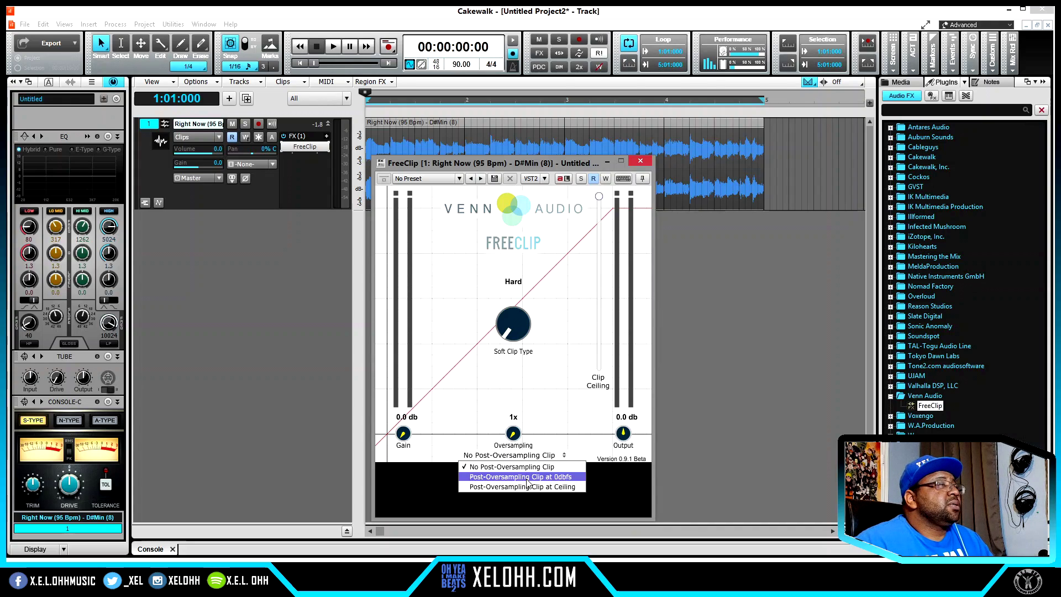
pyautogui.click(568, 441)
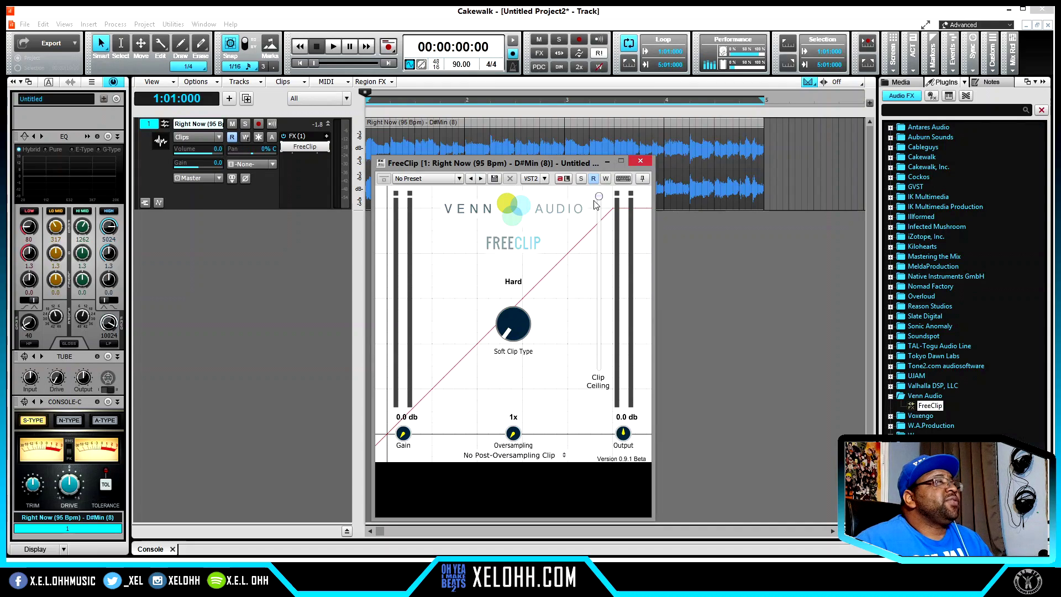
pyautogui.moveTo(598, 198); pyautogui.dragTo(595, 204)
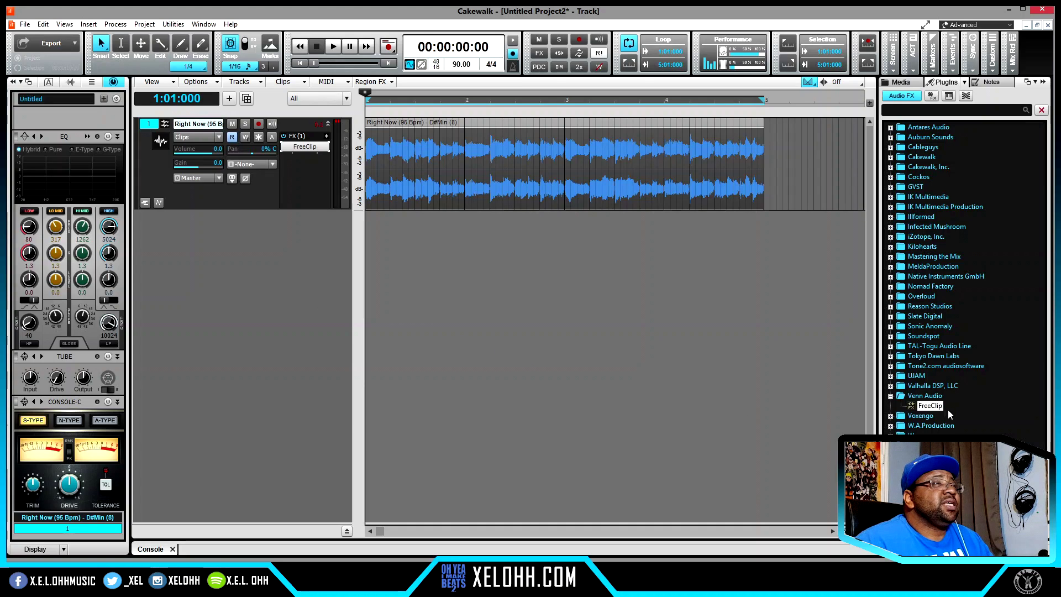
# Load Xfer OTT from the Plugin Browser onto the Right Now track, replacing FreeClip.
pyautogui.click(890, 396)
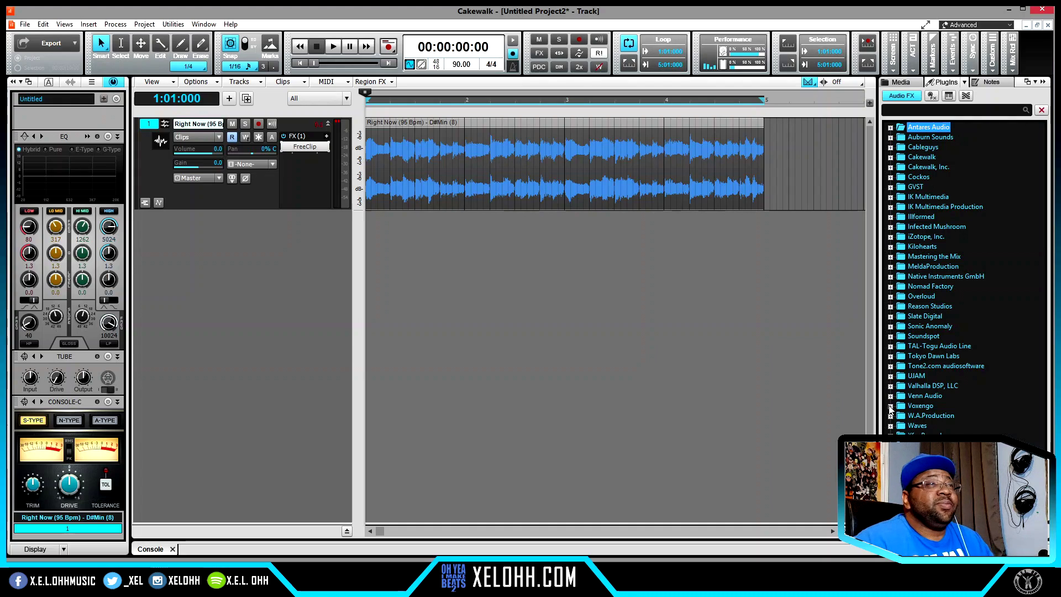
pyautogui.click(890, 406)
pyautogui.click(890, 406)
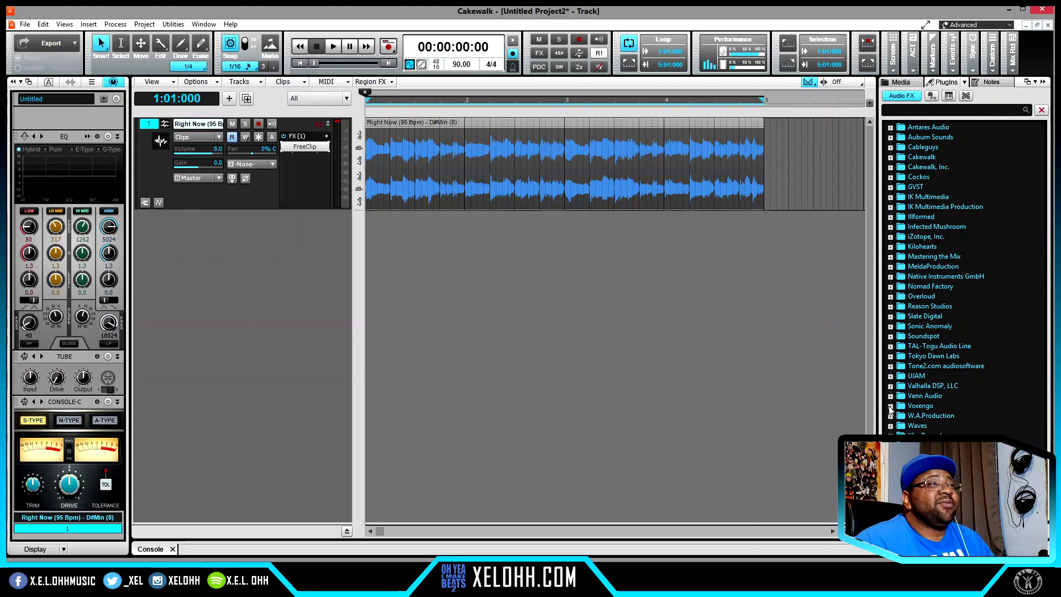
pyautogui.moveTo(890, 420); pyautogui.dragTo(313, 173)
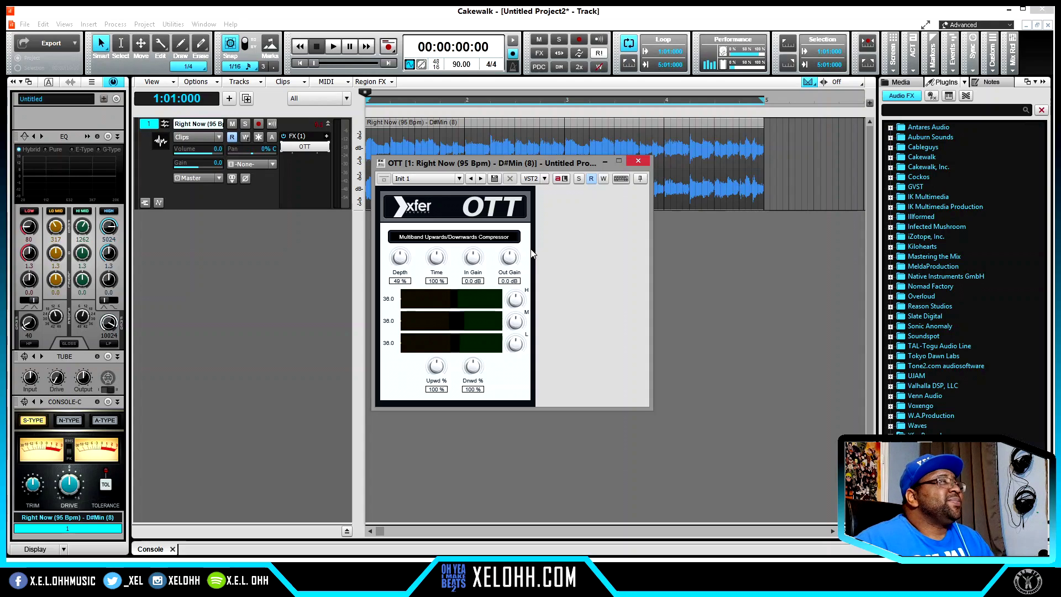
# Play the loop through OTT, lower Depth from 68% to 32%, then stop playback.
pyautogui.press('space')
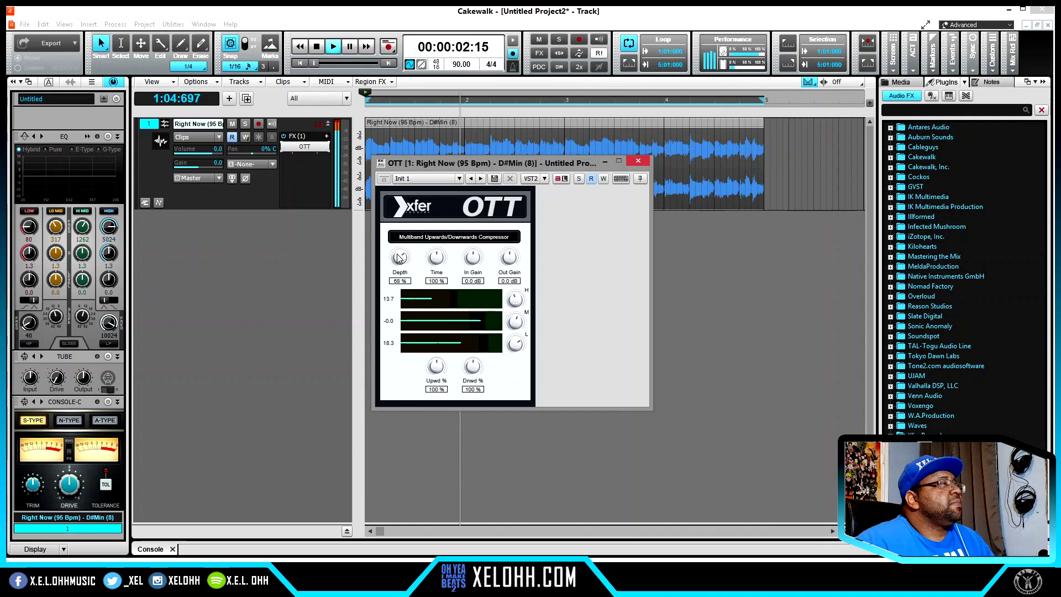
pyautogui.moveTo(416, 269); pyautogui.dragTo(411, 311)
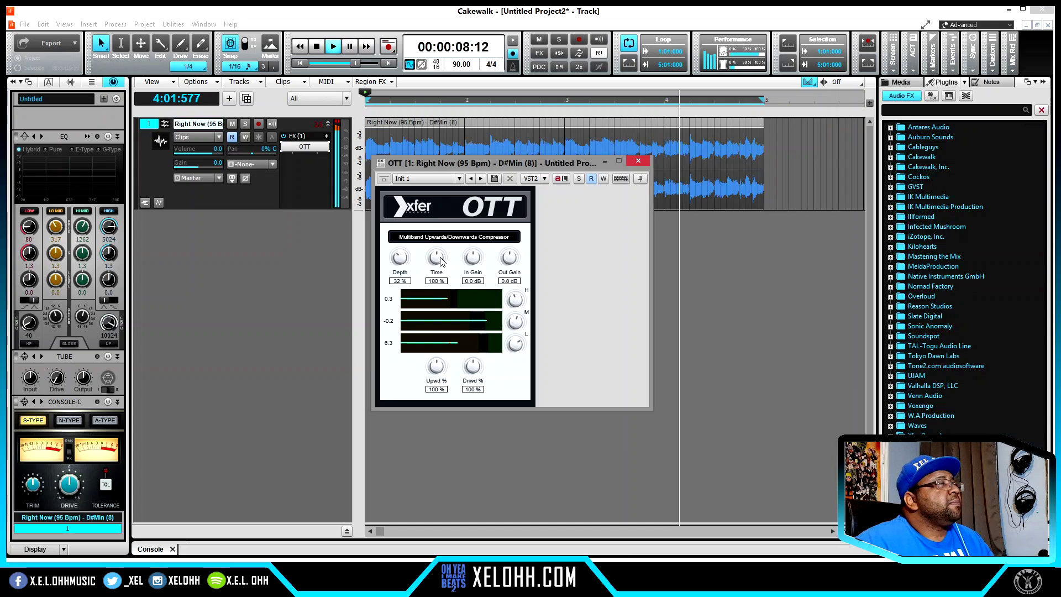
pyautogui.press('space')
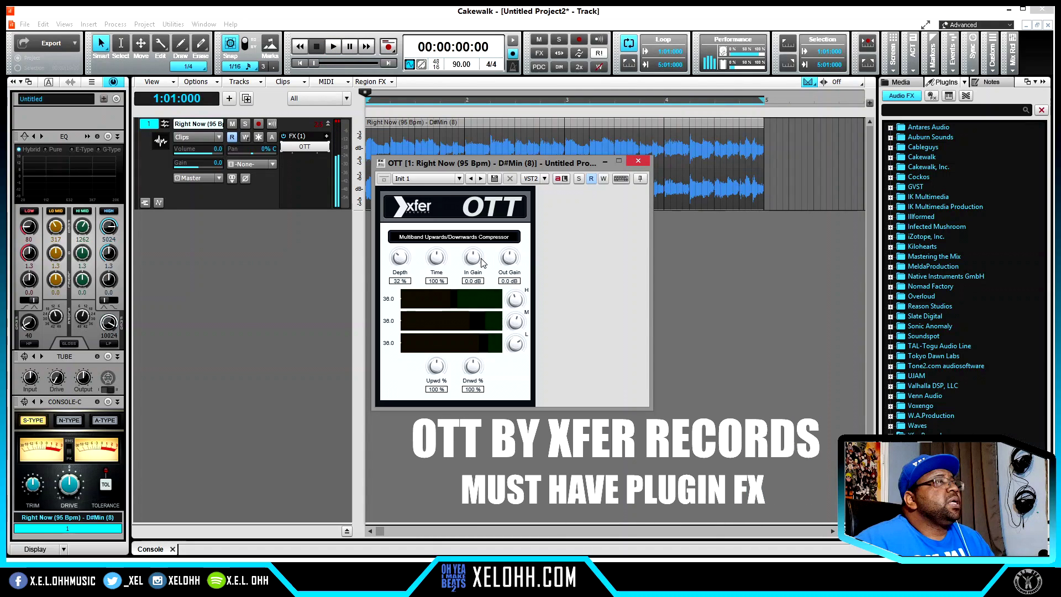
# Close the Xfer OTT plugin window, keeping it on the Right Now track.
pyautogui.click(640, 163)
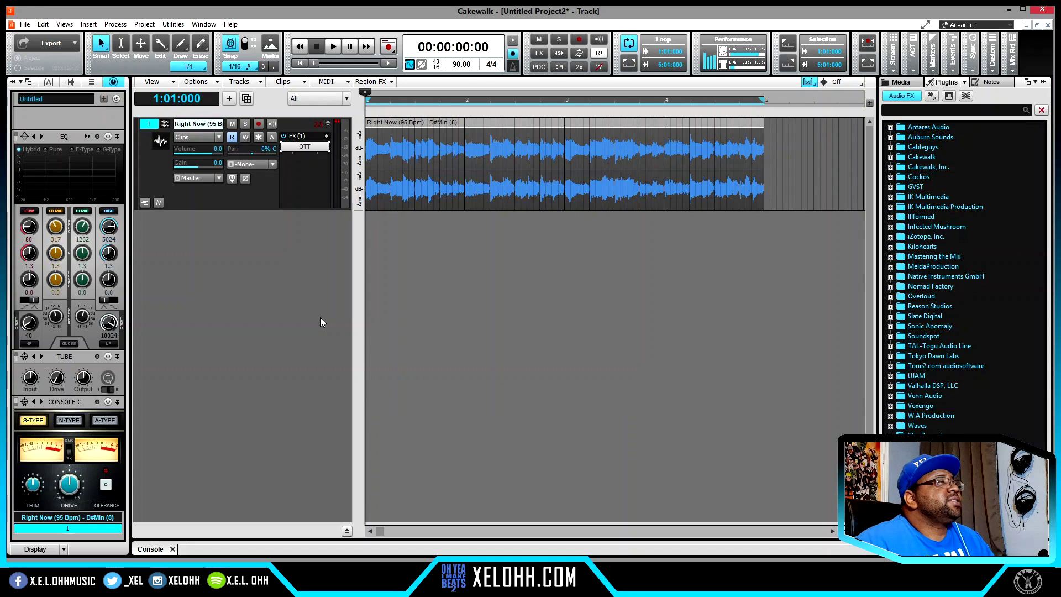